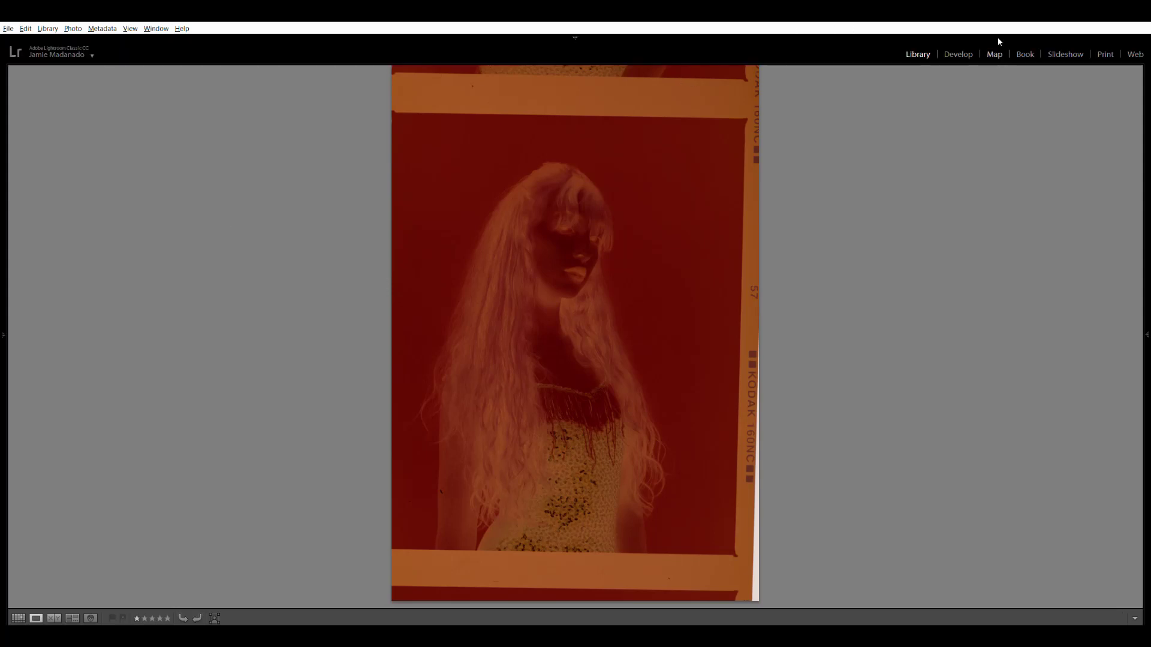
# - Open the negative in Develop, try an inverted RGB curve with a midpoint, then undo it
pyautogui.click(953, 53)
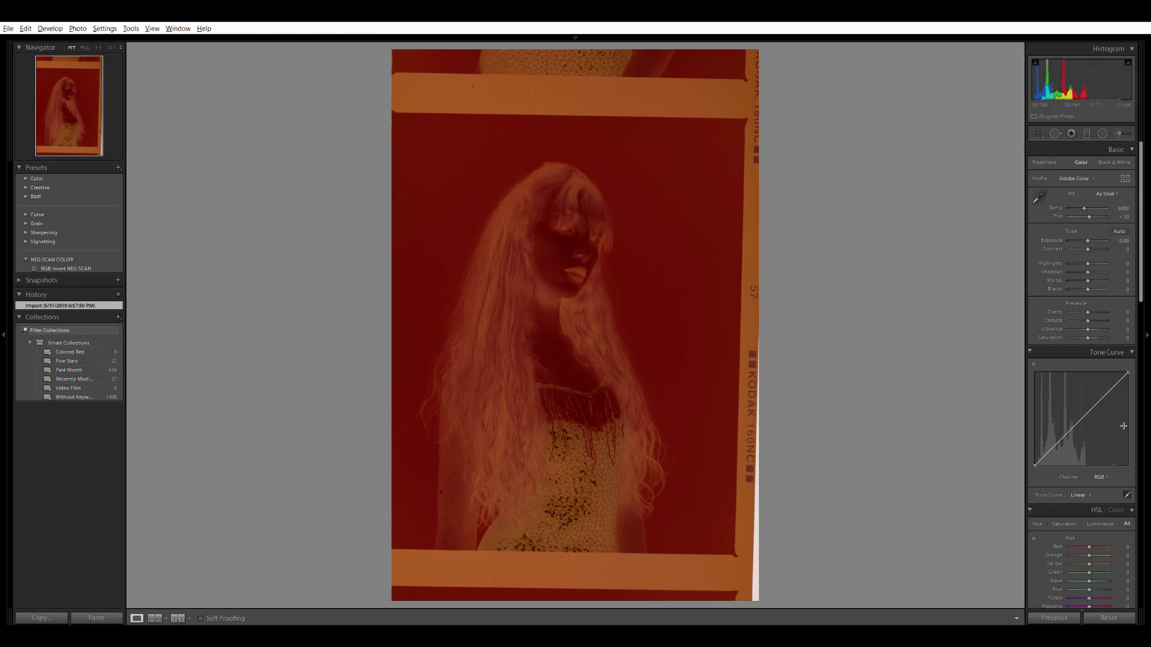
pyautogui.moveTo(1129, 370); pyautogui.dragTo(1128, 465)
pyautogui.moveTo(1036, 459); pyautogui.dragTo(1035, 373)
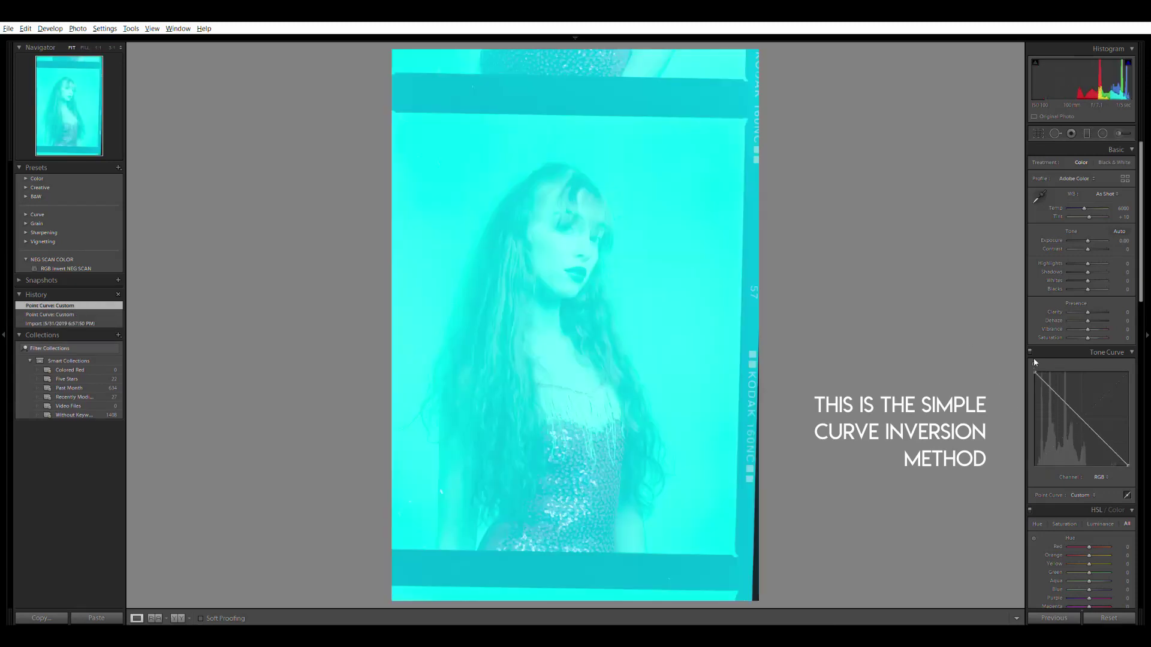
pyautogui.moveTo(1080, 417)
pyautogui.mouseDown()
pyautogui.moveTo(1081, 427)
pyautogui.moveTo(1081, 414)
pyautogui.moveTo(1050, 412)
pyautogui.moveTo(1072, 416)
pyautogui.mouseUp()
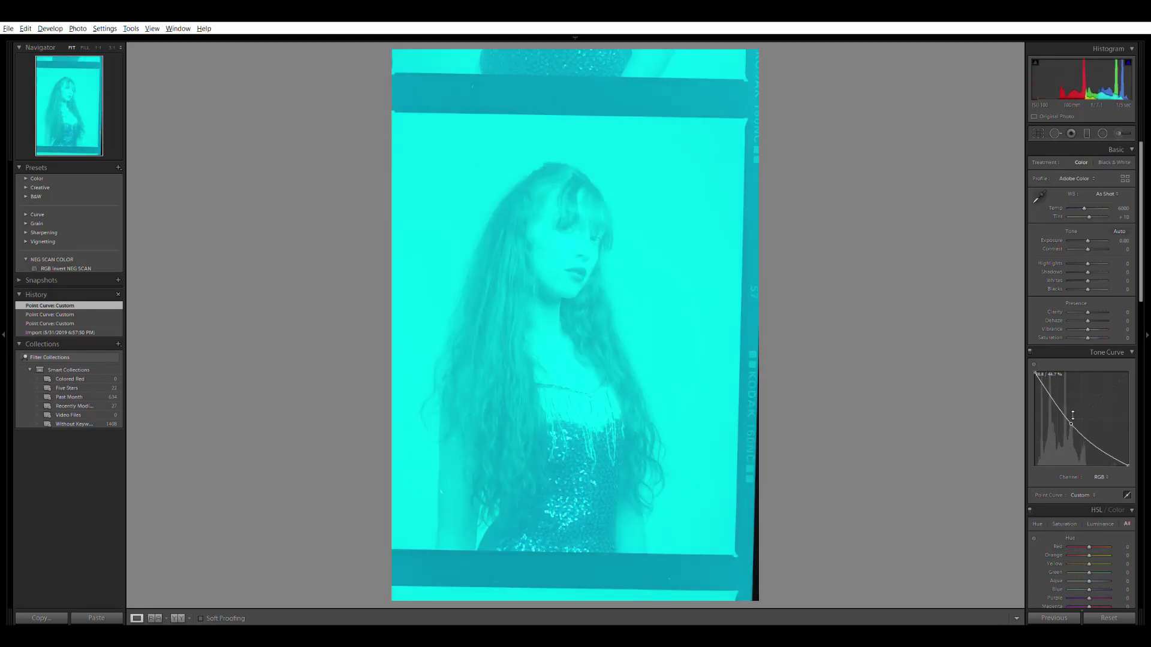
pyautogui.hotkey('ctrl', 'z')
pyautogui.hotkey('ctrl', 'z')
pyautogui.hotkey('ctrl', 'z')
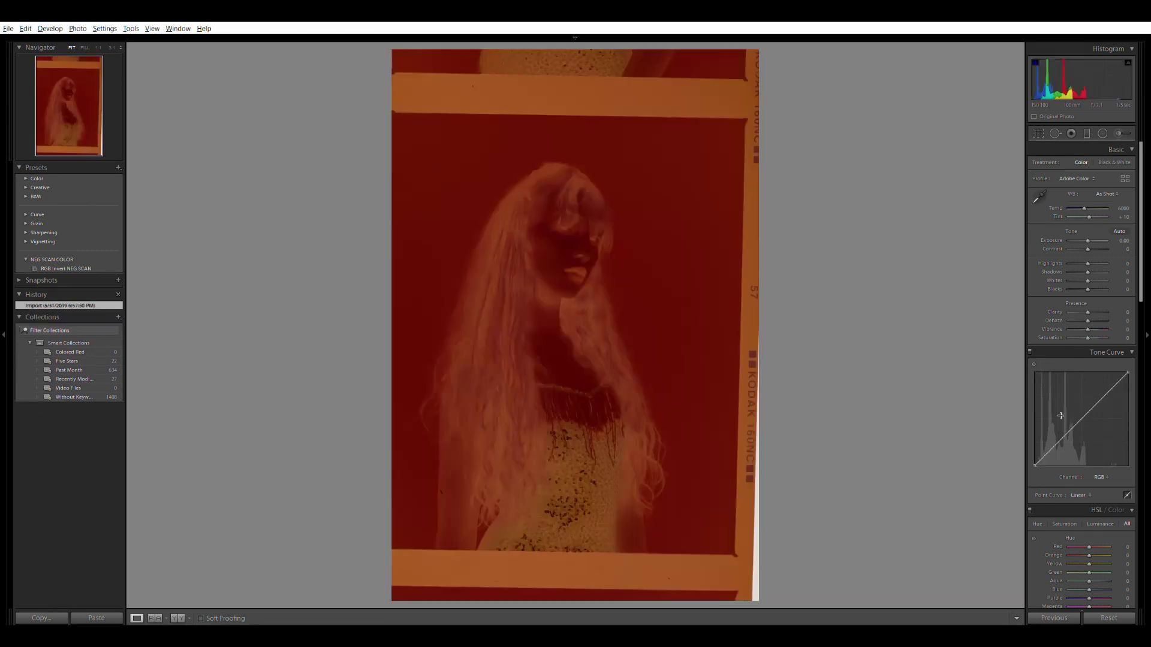
# - Set a custom white balance from the film border and invert the Red channel curve
pyautogui.click(1037, 195)
pyautogui.click(727, 96)
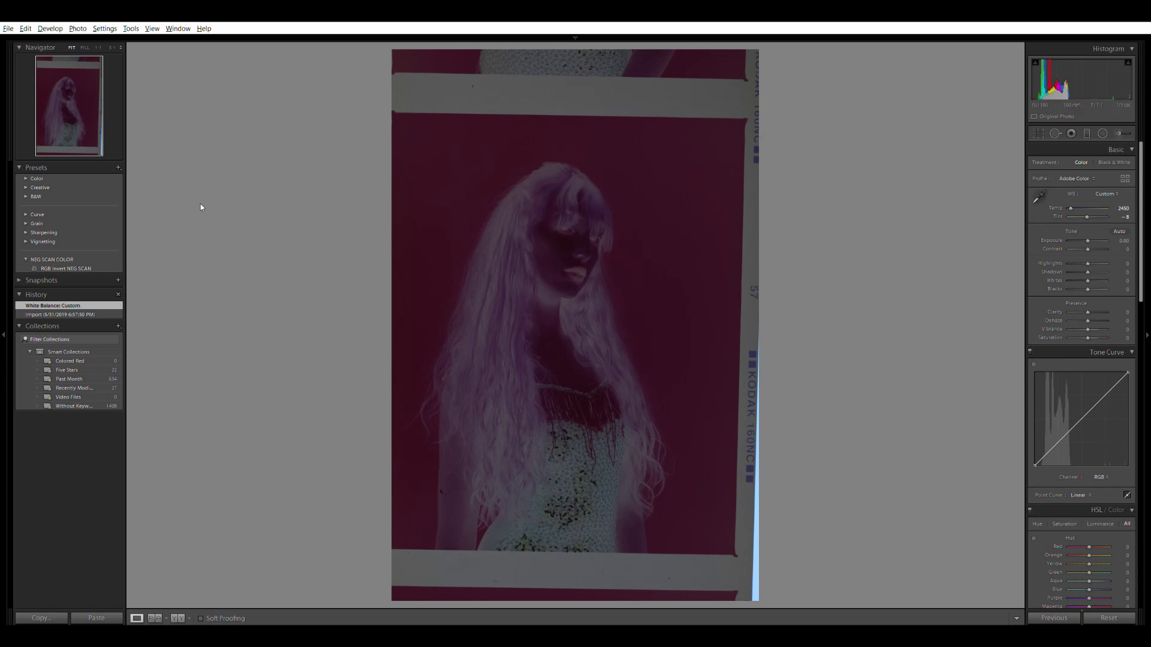
pyautogui.click(1100, 477)
pyautogui.click(1100, 487)
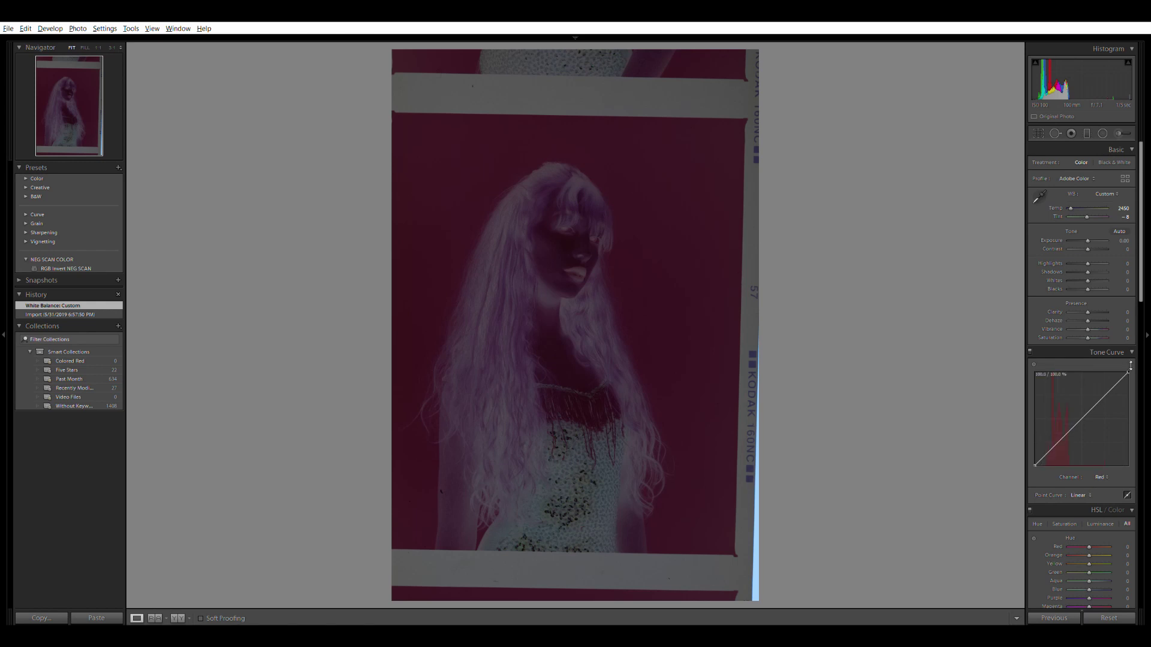
pyautogui.moveTo(1130, 367); pyautogui.dragTo(1129, 465)
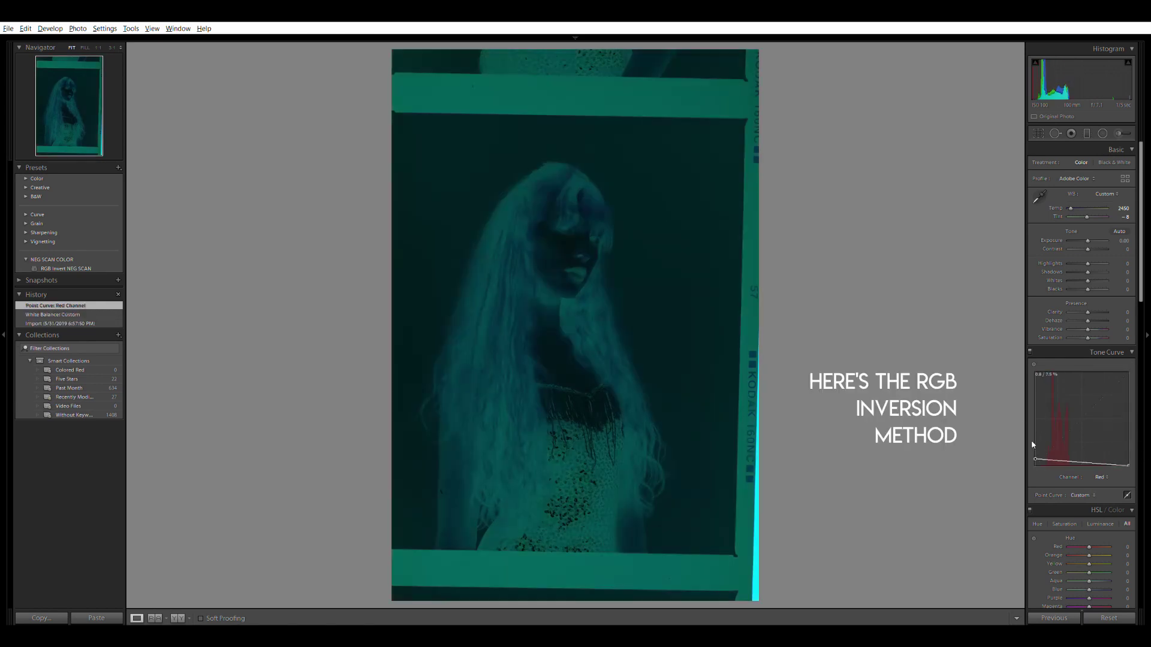
pyautogui.moveTo(1028, 431); pyautogui.dragTo(987, 353)
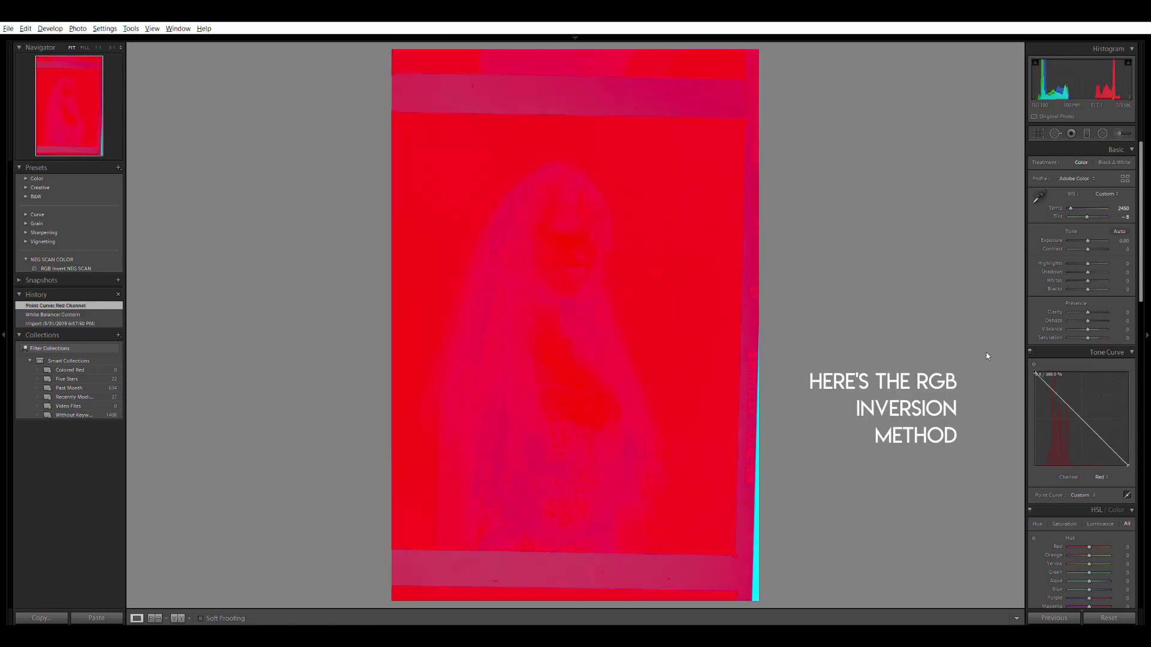
# - Invert the Green and Blue channel curves by swapping their endpoints
pyautogui.click(1099, 477)
pyautogui.click(1093, 497)
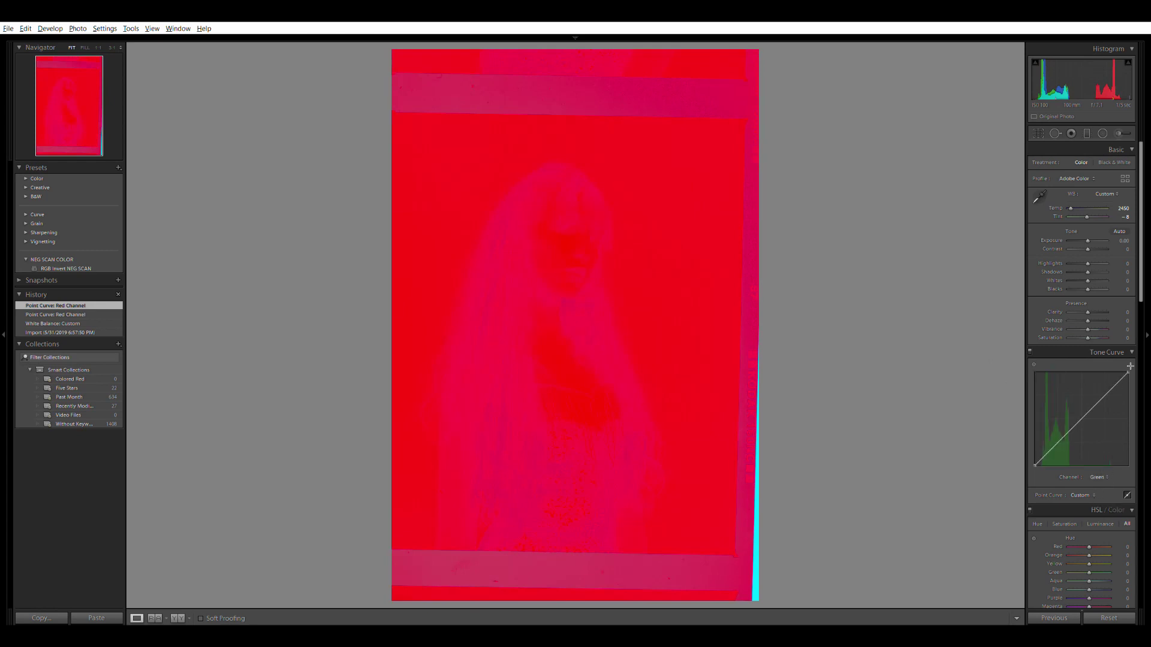
pyautogui.moveTo(1130, 367); pyautogui.dragTo(1130, 465)
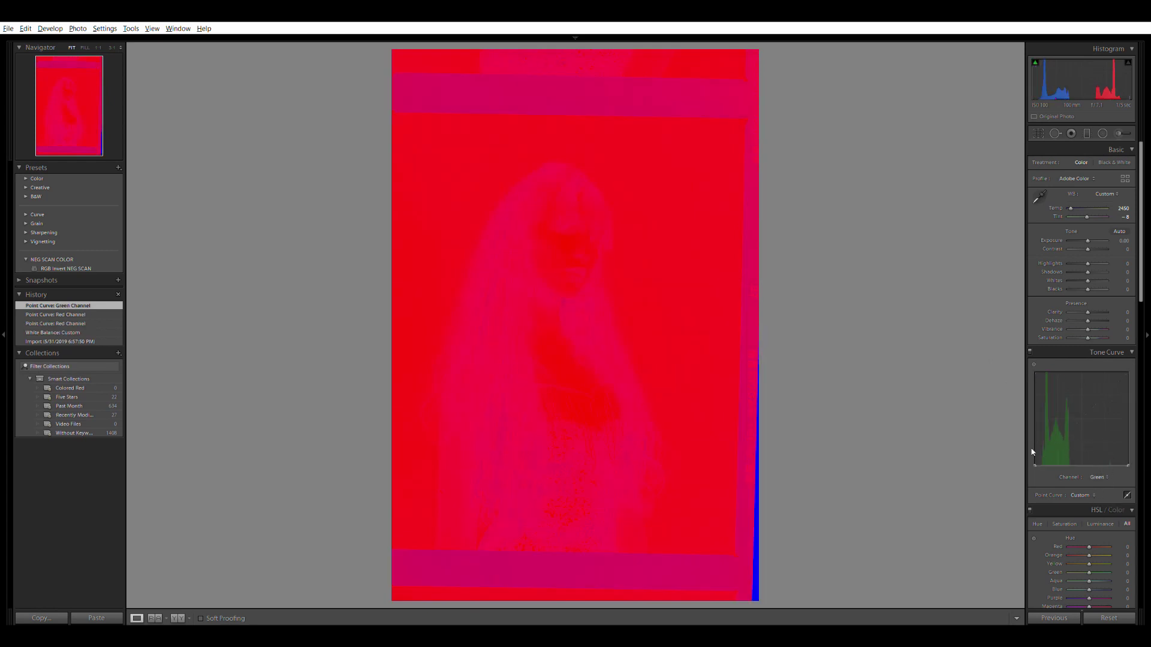
pyautogui.moveTo(1037, 457); pyautogui.dragTo(1031, 354)
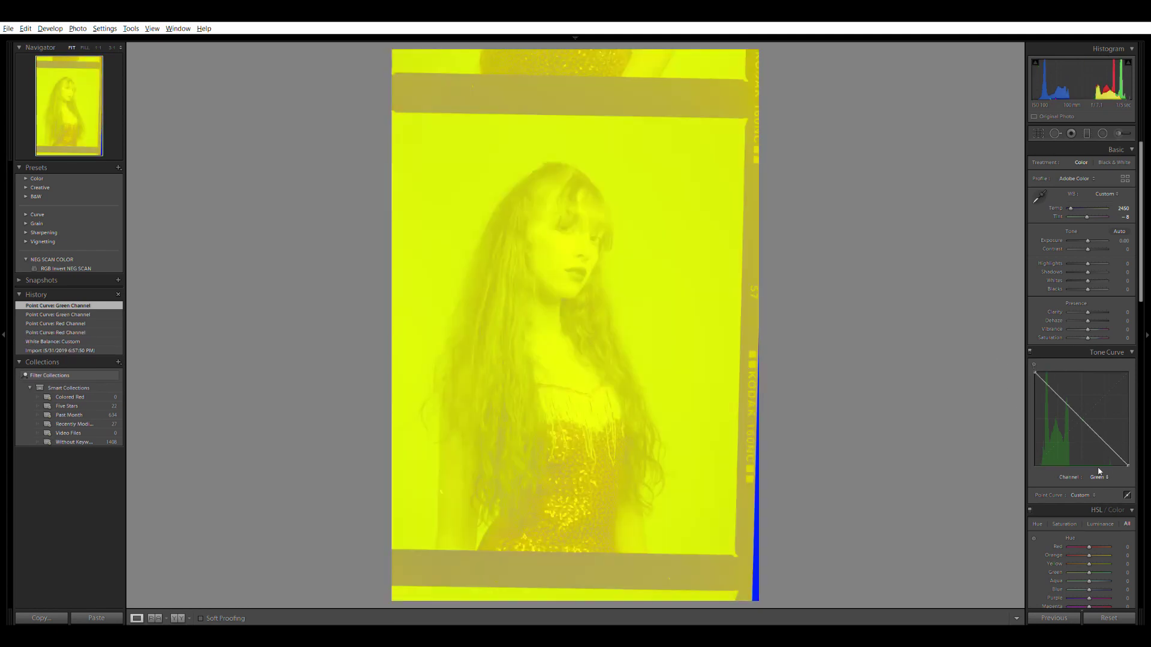
pyautogui.click(1086, 514)
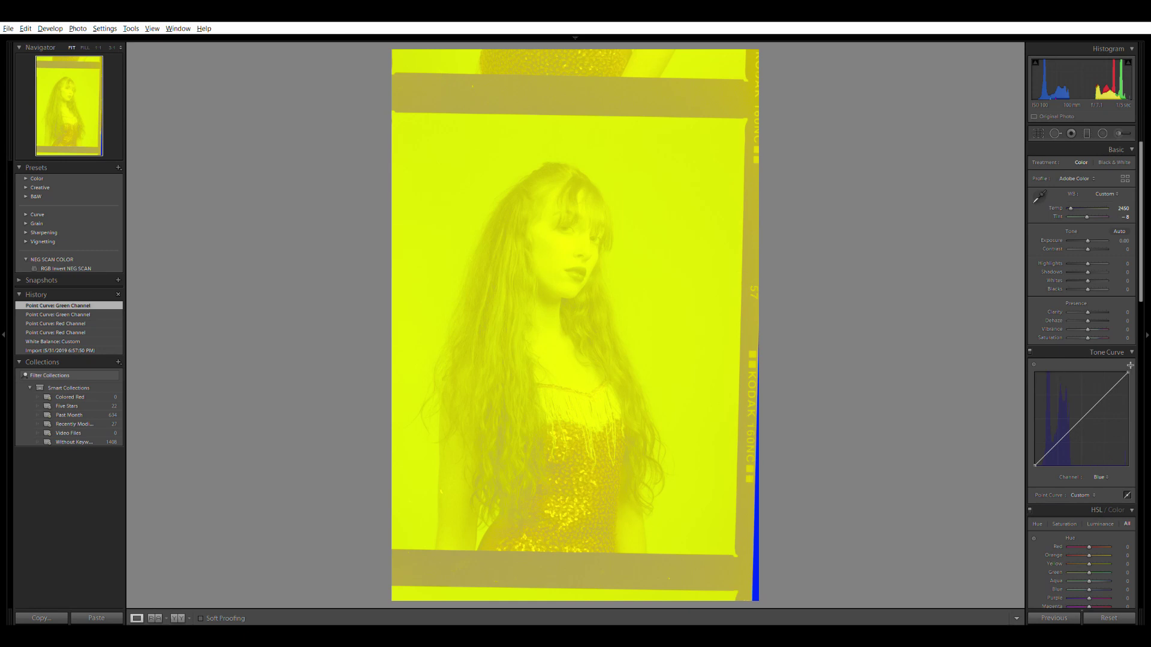
pyautogui.moveTo(1130, 369); pyautogui.dragTo(1129, 460)
pyautogui.moveTo(1035, 457); pyautogui.dragTo(1034, 349)
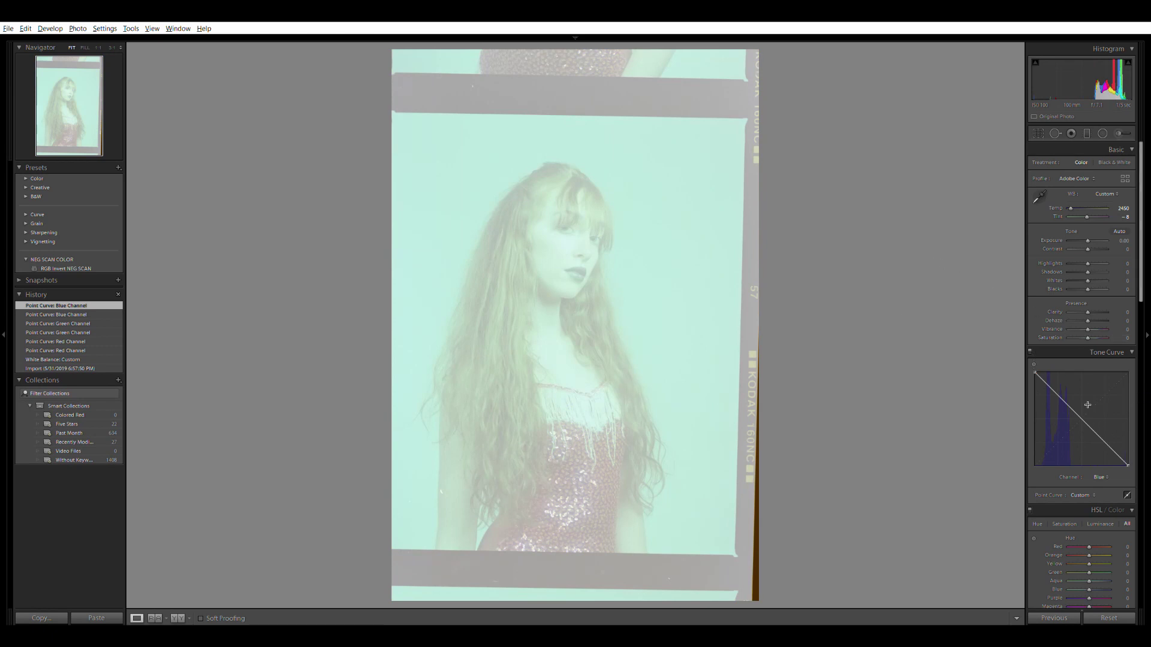
# - Return to the combined RGB curve and bow it upward to brighten the image
pyautogui.click(1099, 478)
pyautogui.click(1086, 479)
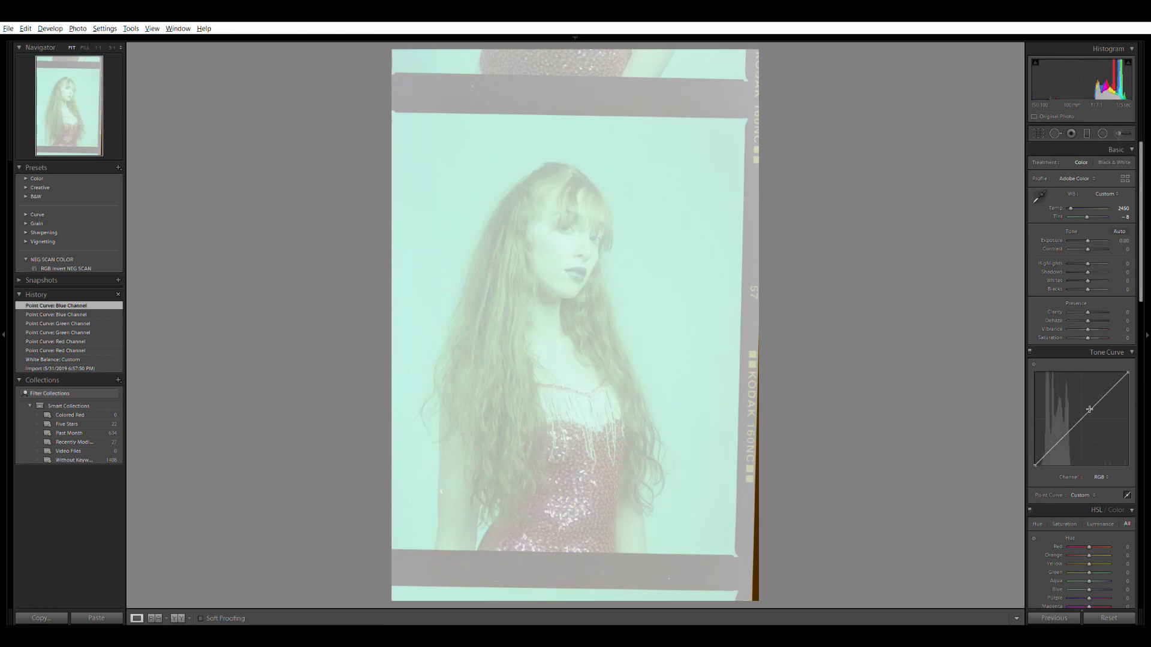
pyautogui.moveTo(1089, 409); pyautogui.dragTo(168, 265)
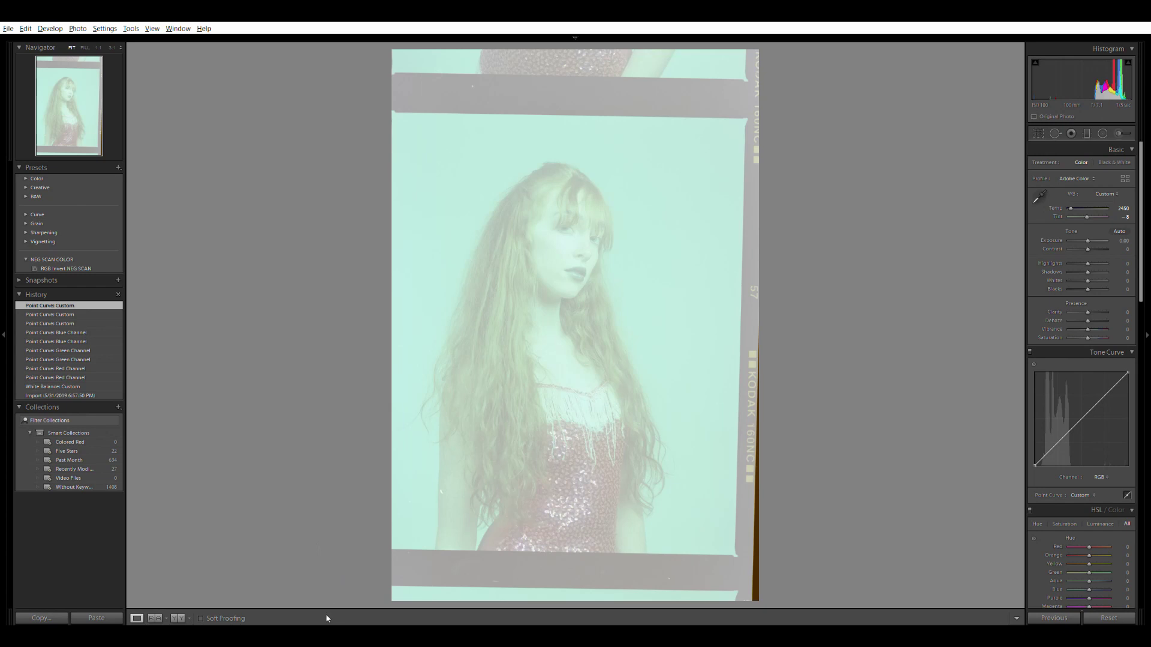
pyautogui.moveTo(350, 623)
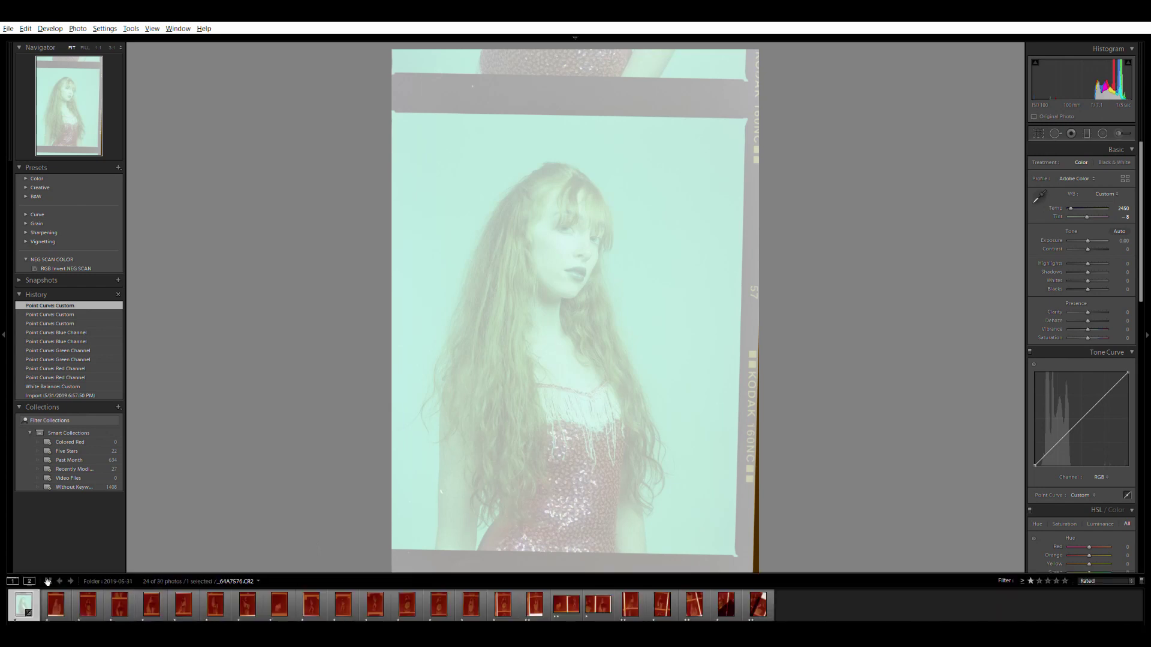
pyautogui.click(56, 603)
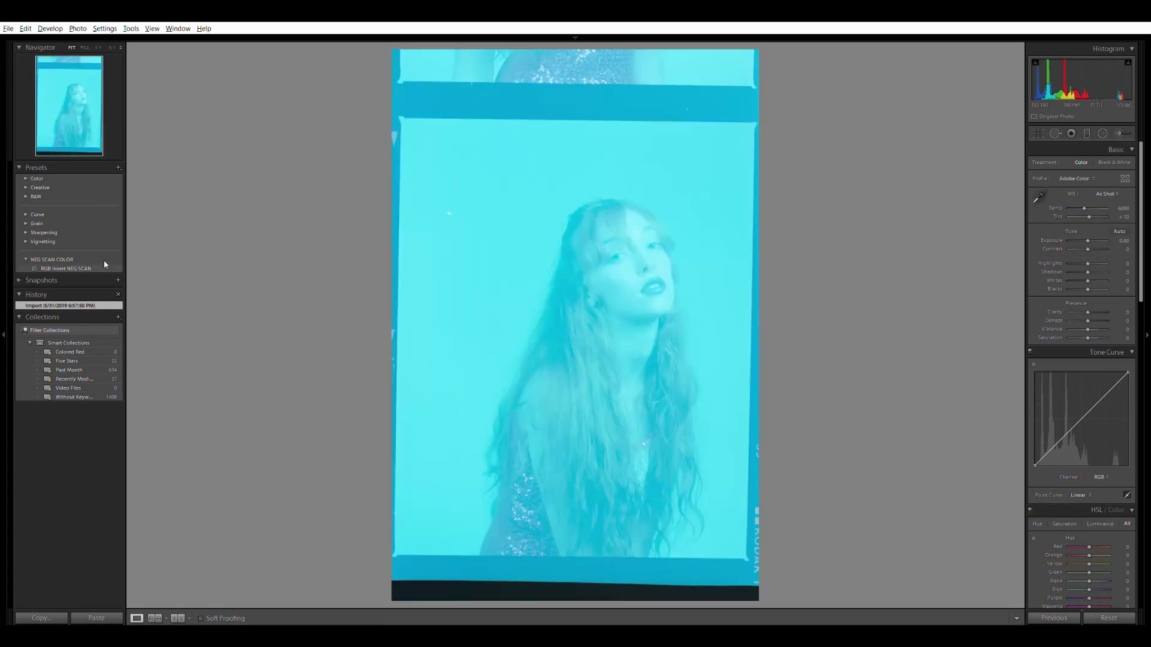
pyautogui.moveTo(148, 622)
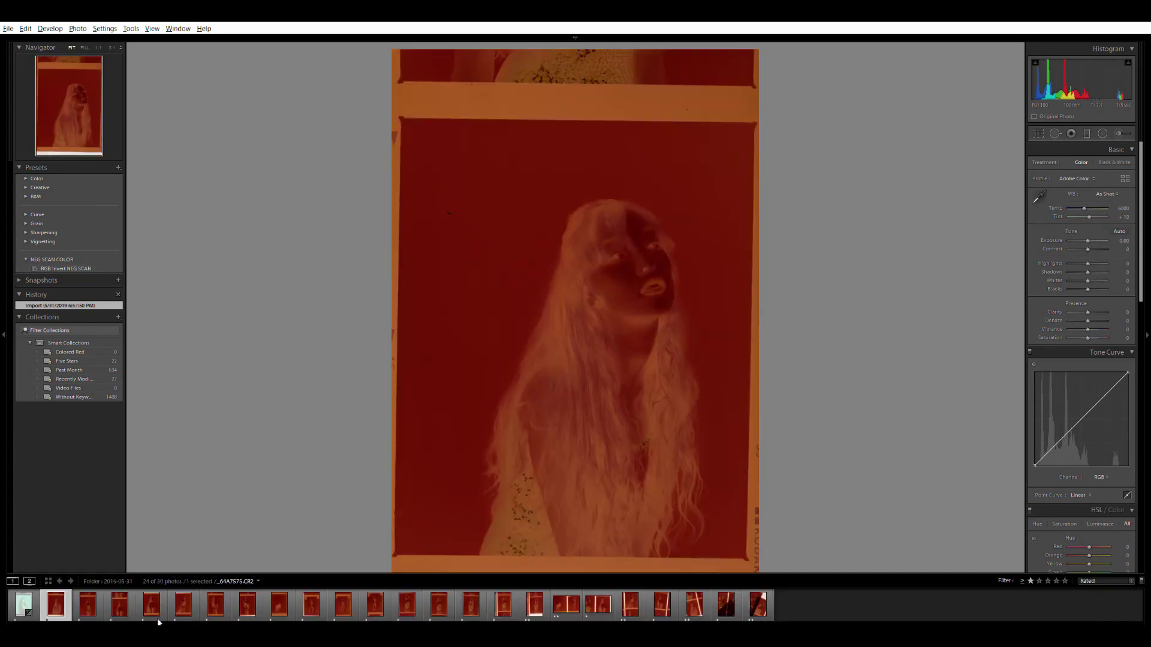
pyautogui.click(24, 597)
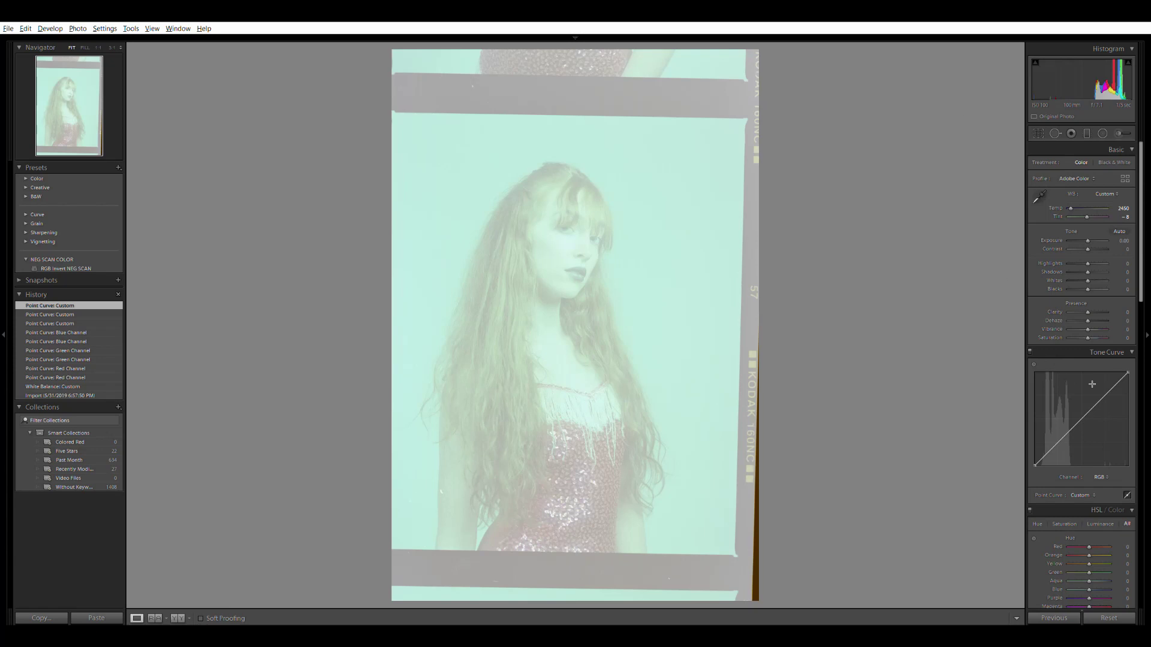
# - Pull the Red and Green curve endpoints in to their histogram edges
pyautogui.click(1101, 477)
pyautogui.click(1100, 487)
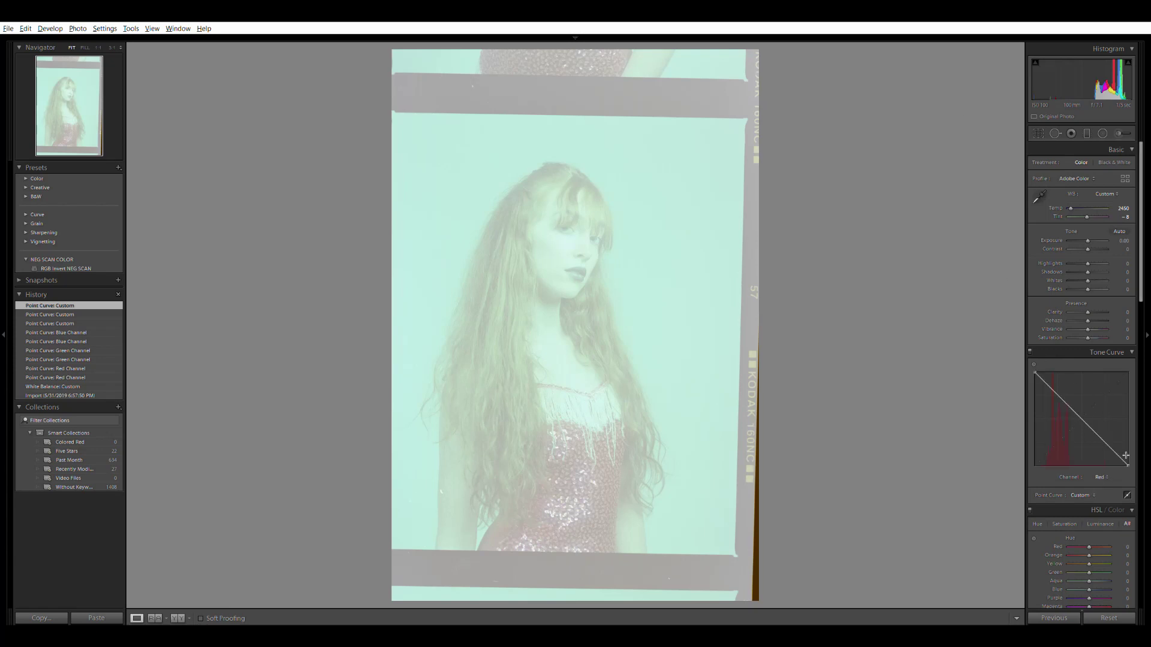
pyautogui.moveTo(1129, 459); pyautogui.dragTo(1072, 466)
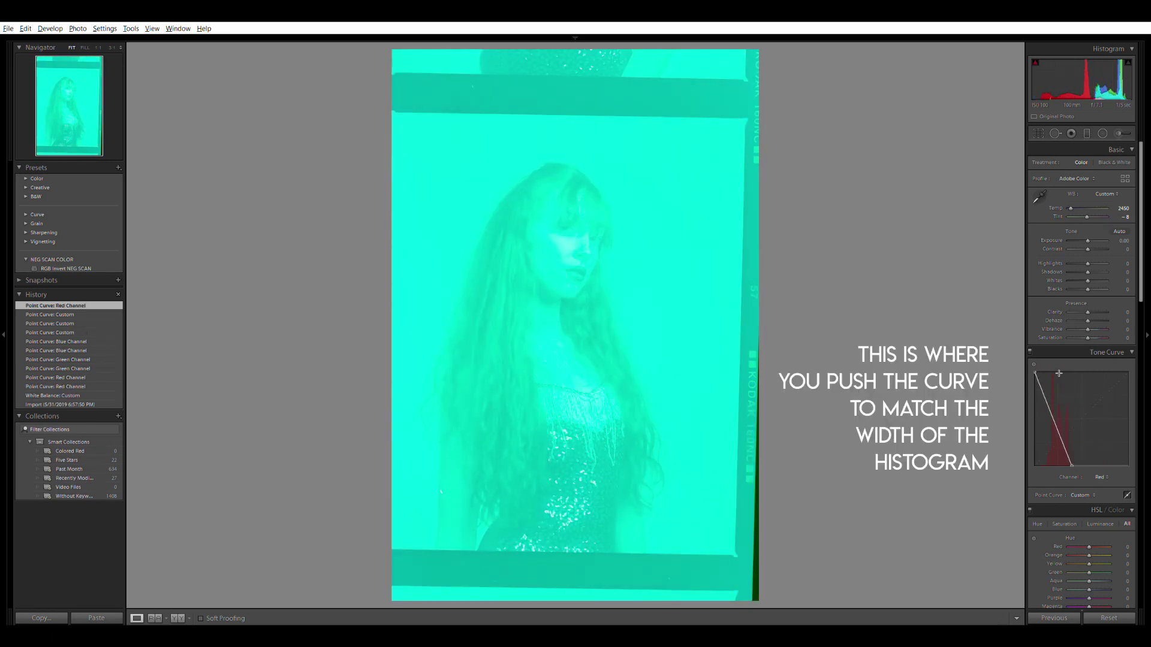
pyautogui.moveTo(1036, 364); pyautogui.dragTo(1045, 360)
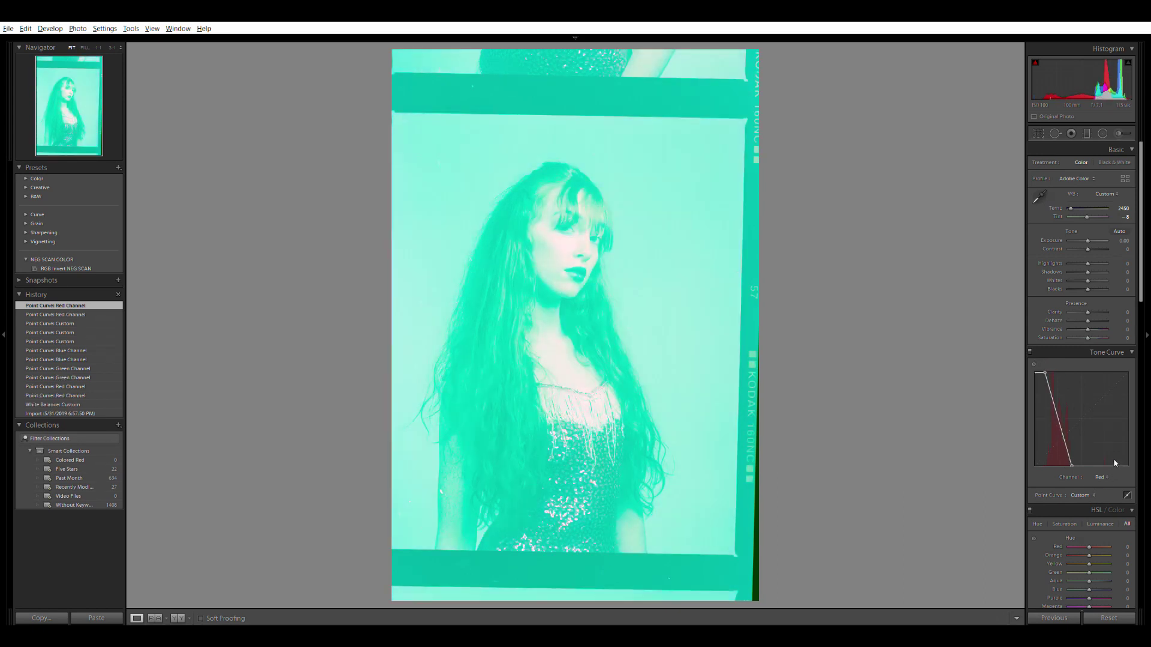
pyautogui.click(1099, 477)
pyautogui.click(1100, 487)
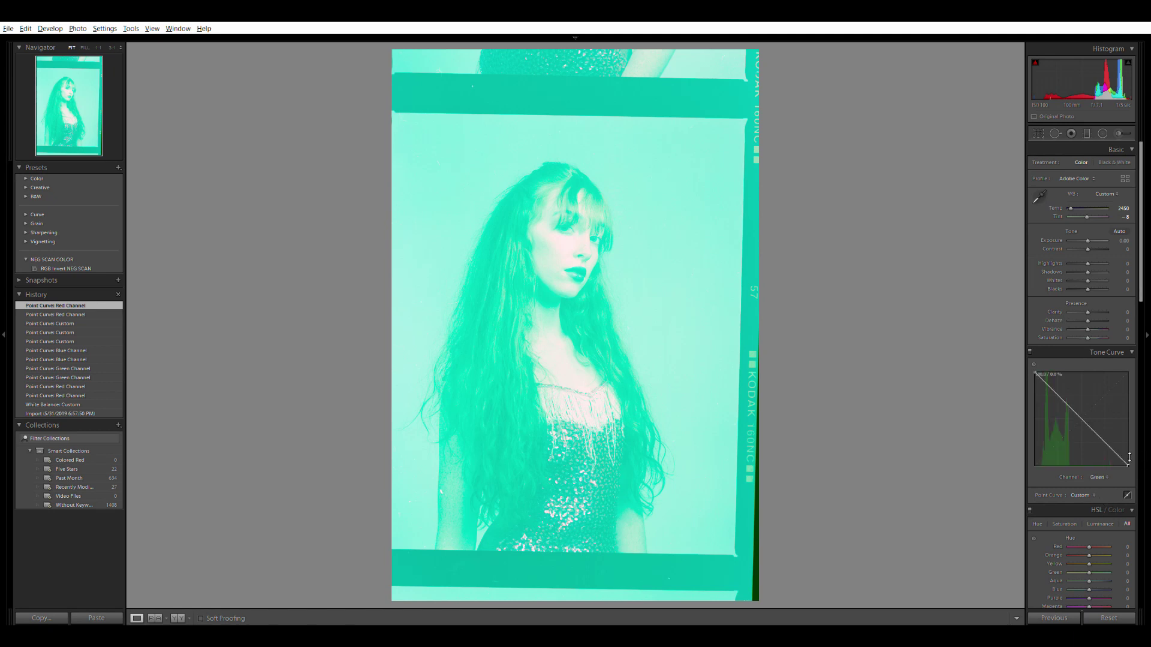
pyautogui.moveTo(1129, 457); pyautogui.dragTo(1071, 471)
pyautogui.moveTo(1037, 364); pyautogui.dragTo(1039, 364)
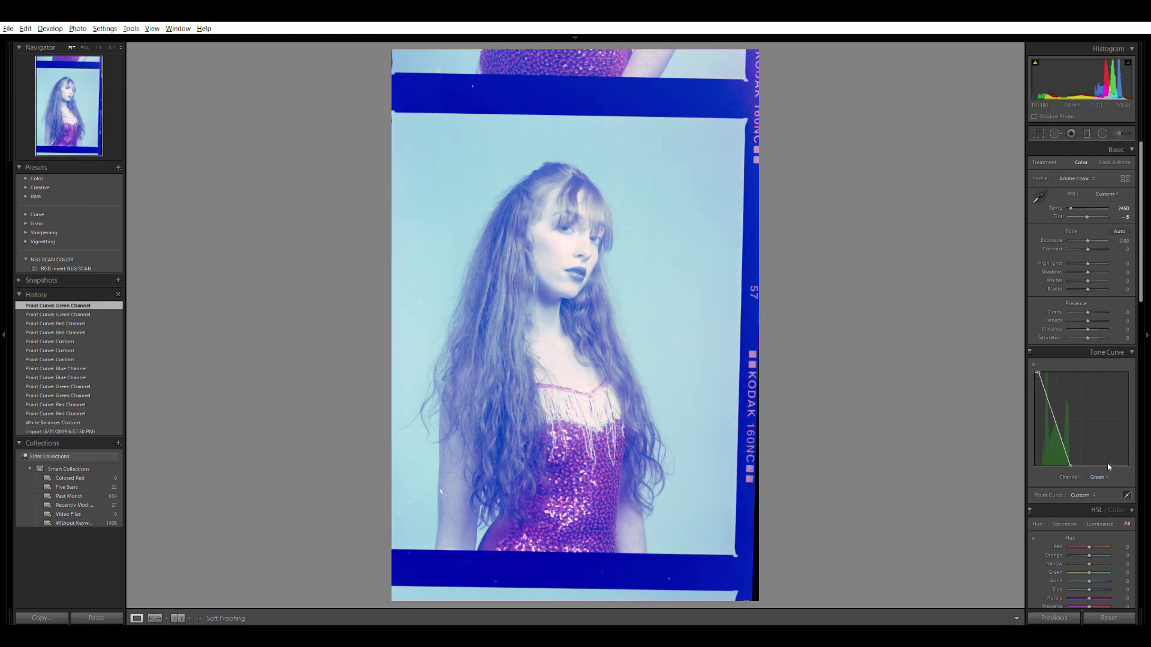
# - Trim the Blue curve endpoints to the histogram and add blue and red midtone points
pyautogui.click(1103, 509)
pyautogui.moveTo(1130, 458); pyautogui.dragTo(1075, 463)
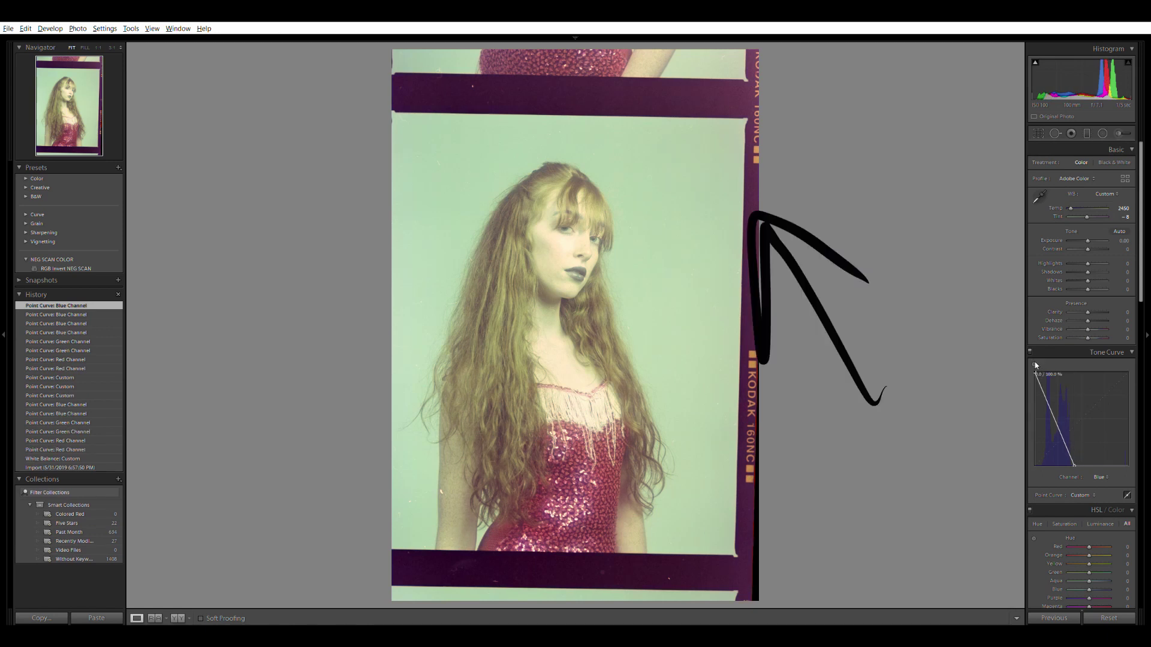
pyautogui.moveTo(1035, 364); pyautogui.dragTo(1043, 363)
pyautogui.moveTo(1060, 417); pyautogui.dragTo(1059, 412)
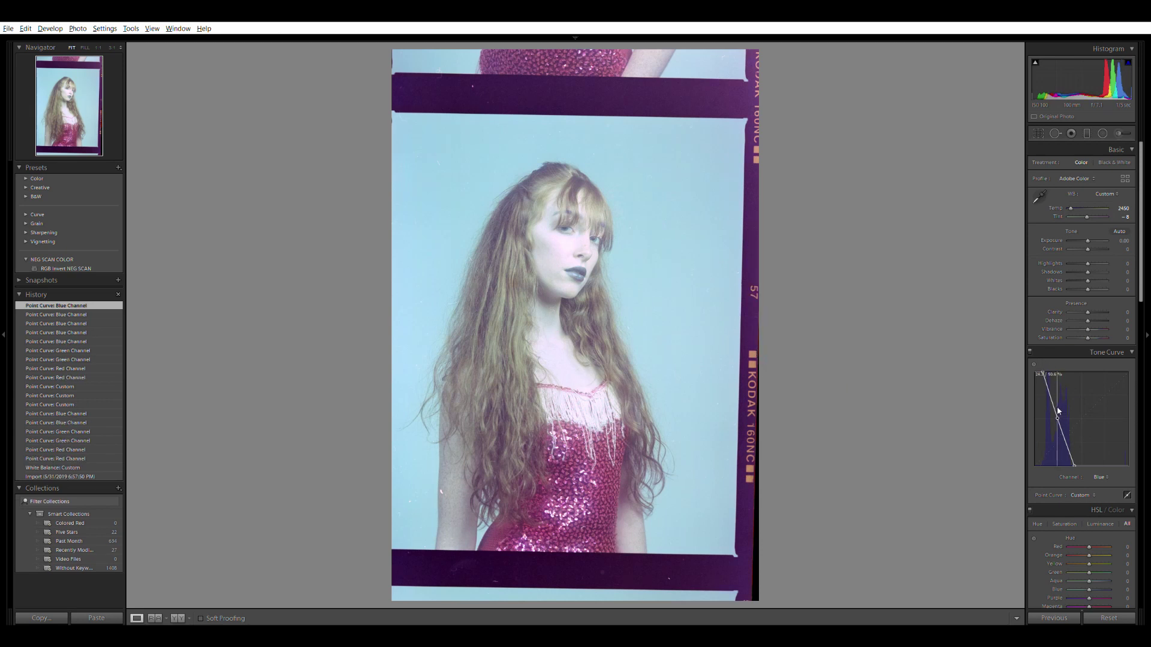
pyautogui.moveTo(1056, 411); pyautogui.dragTo(1067, 439)
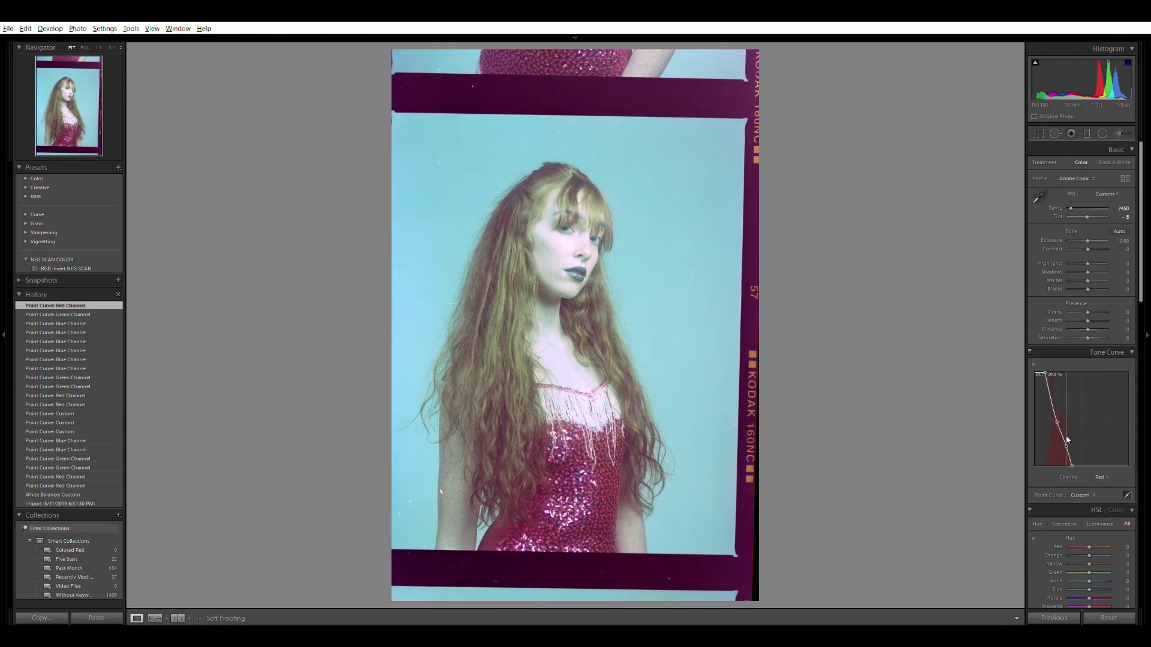
# - Reshape the RGB curve points to brighten the photo and deepen the blacks slightly
pyautogui.click(1100, 476)
pyautogui.click(1086, 480)
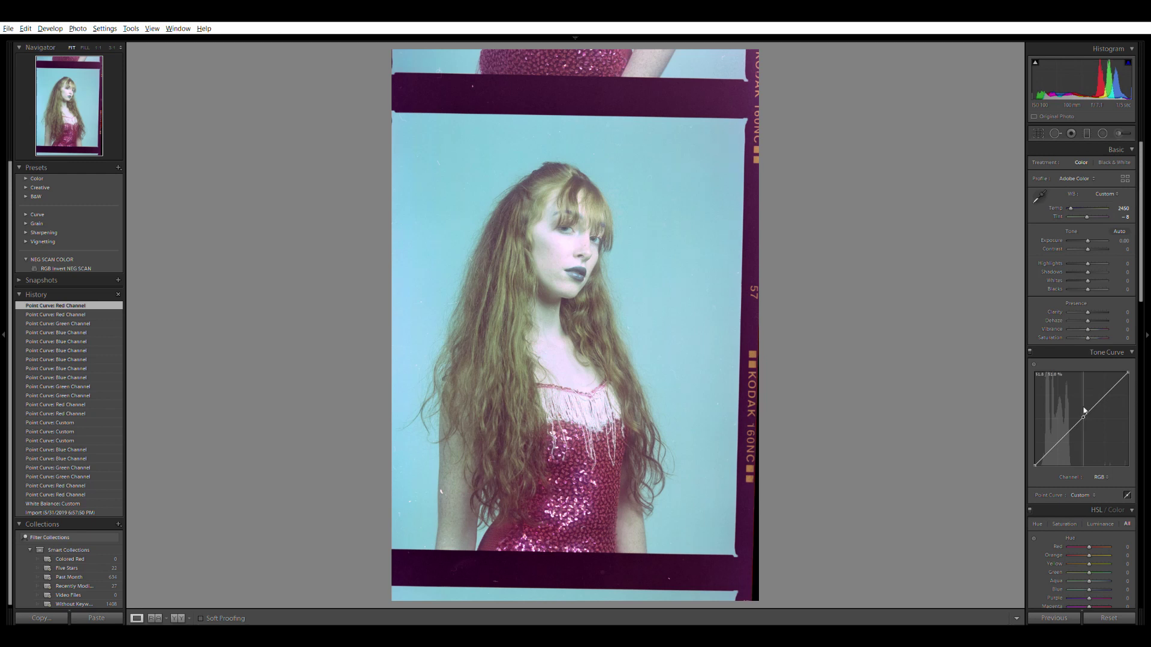
pyautogui.moveTo(1084, 408); pyautogui.dragTo(1090, 405)
pyautogui.moveTo(1036, 459); pyautogui.dragTo(1037, 458)
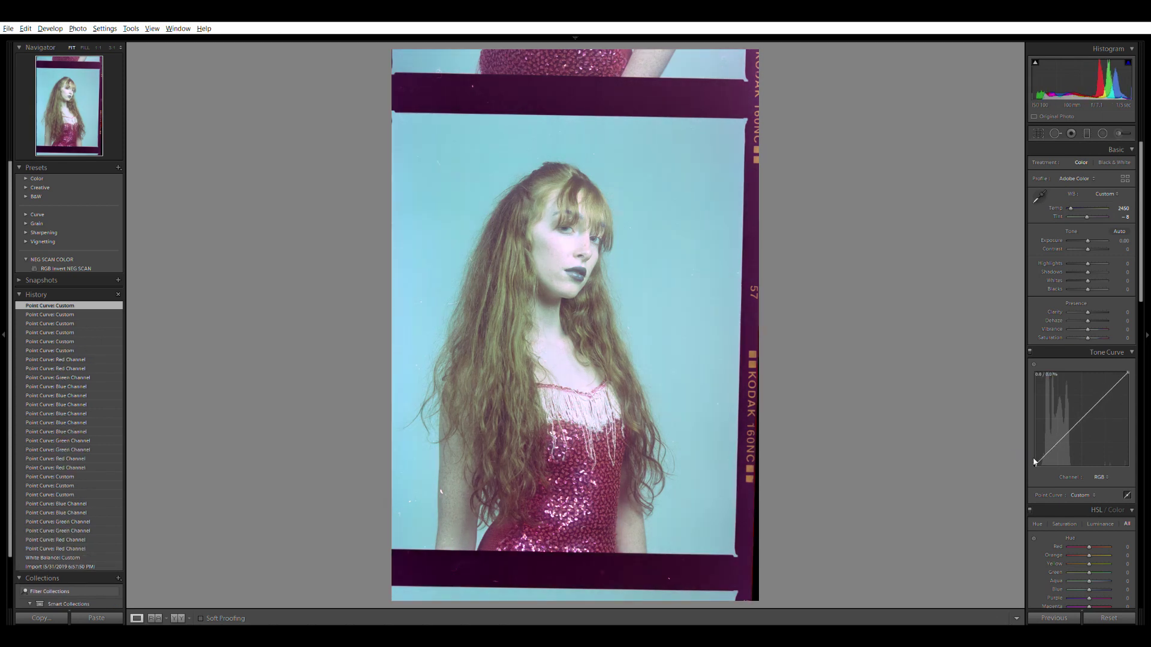
pyautogui.moveTo(1083, 415); pyautogui.dragTo(1077, 423)
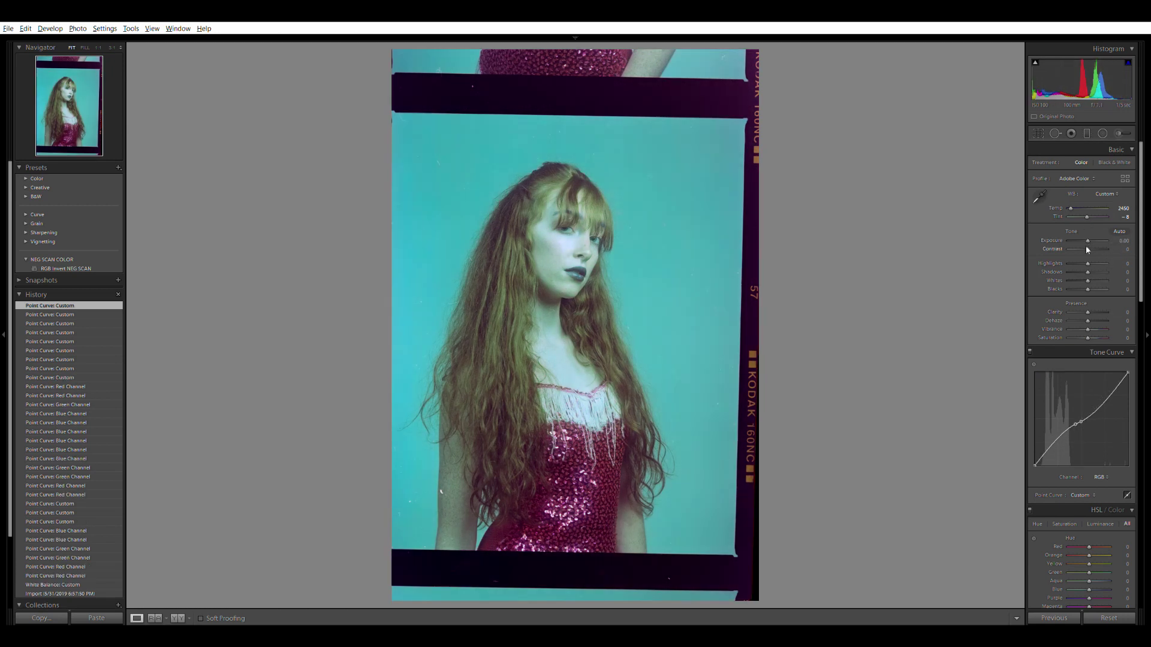
pyautogui.press('-')
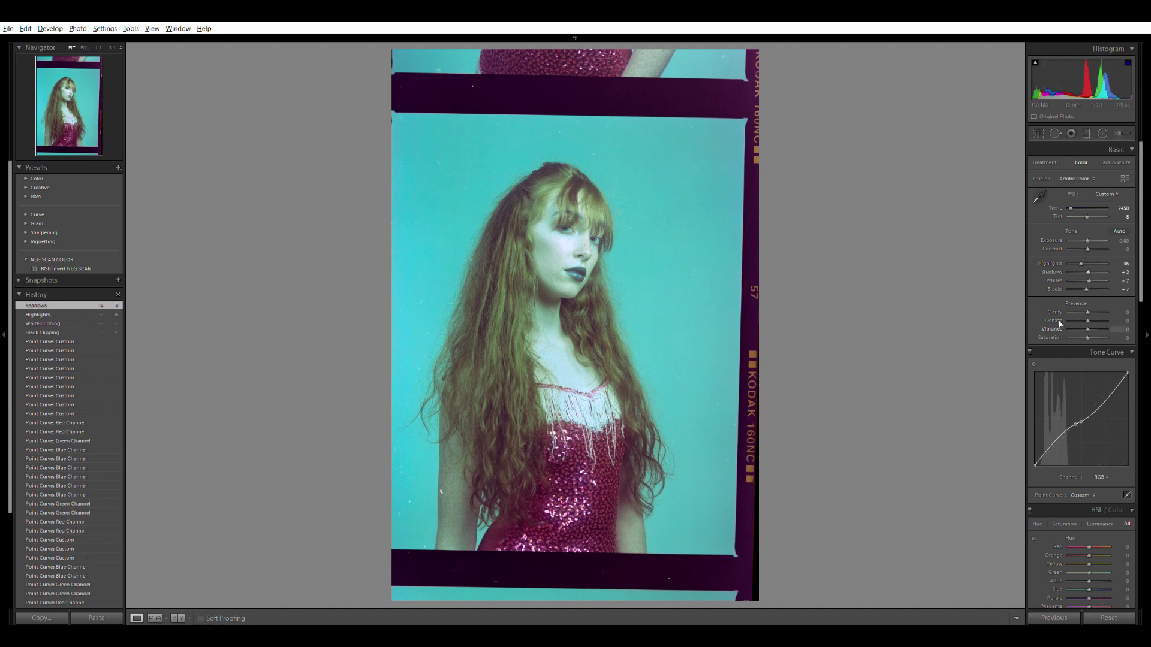
# - Try Aqua Luminance -100 and a resampled white balance, undoing both to keep the teal balance
pyautogui.scroll(-5, 1109, 398)
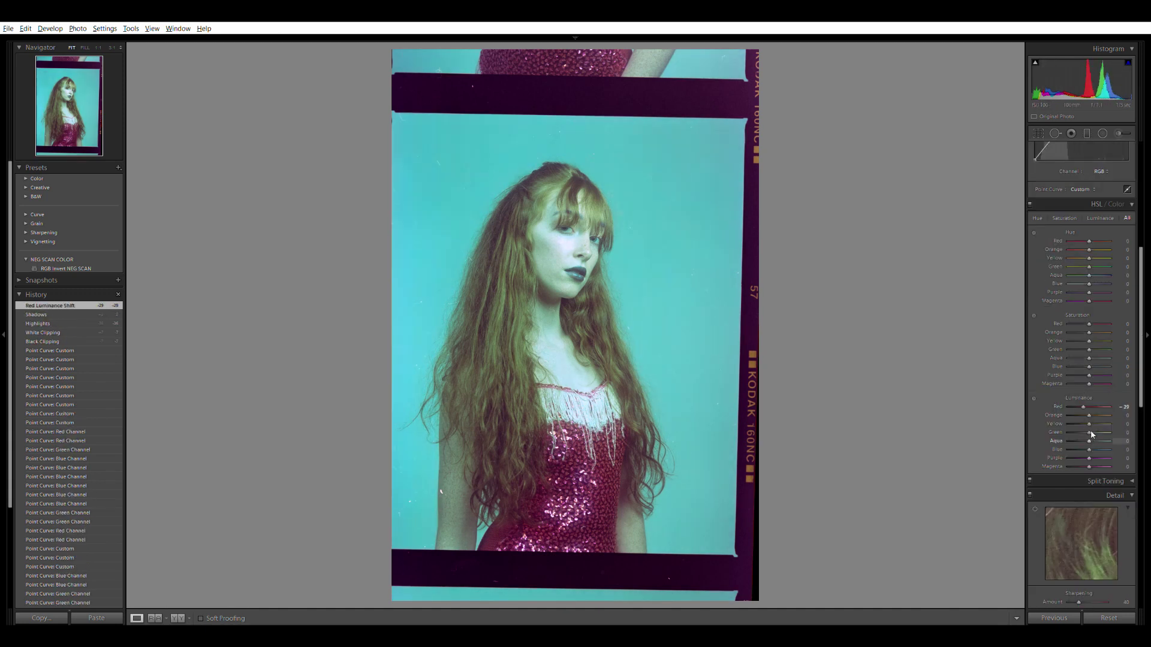
pyautogui.moveTo(1098, 427); pyautogui.dragTo(1067, 437)
pyautogui.hotkey('ctrl', 'z')
pyautogui.hotkey('ctrl', 'z')
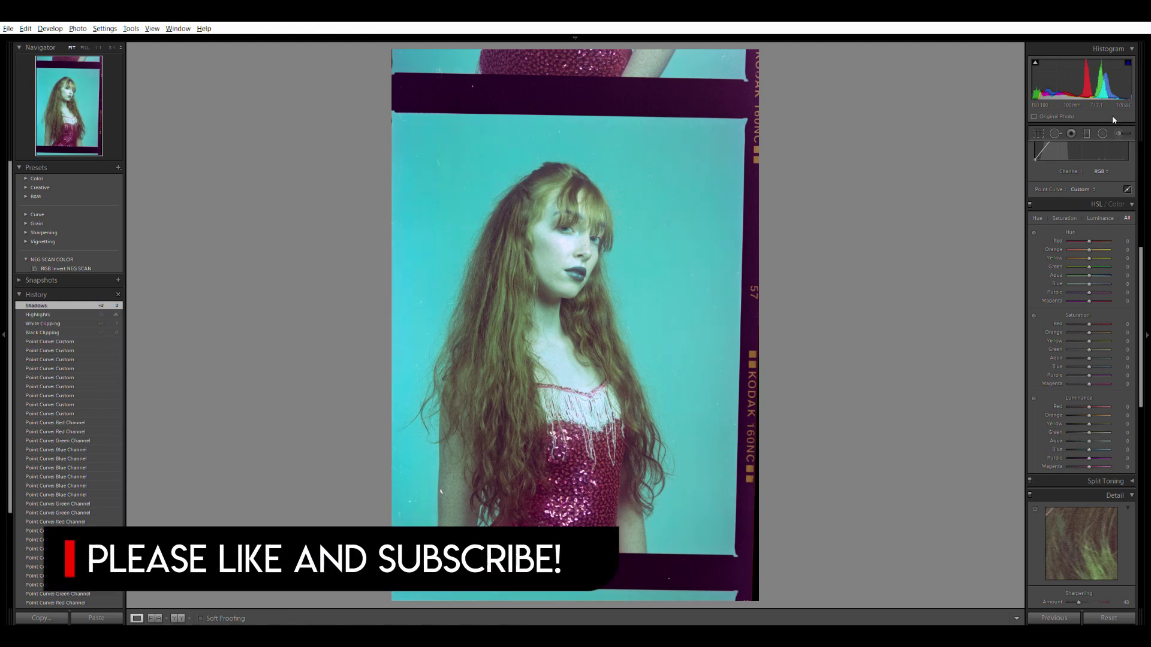
pyautogui.scroll(2, 1037, 307)
pyautogui.scroll(3, 1060, 224)
pyautogui.click(1040, 196)
pyautogui.click(700, 174)
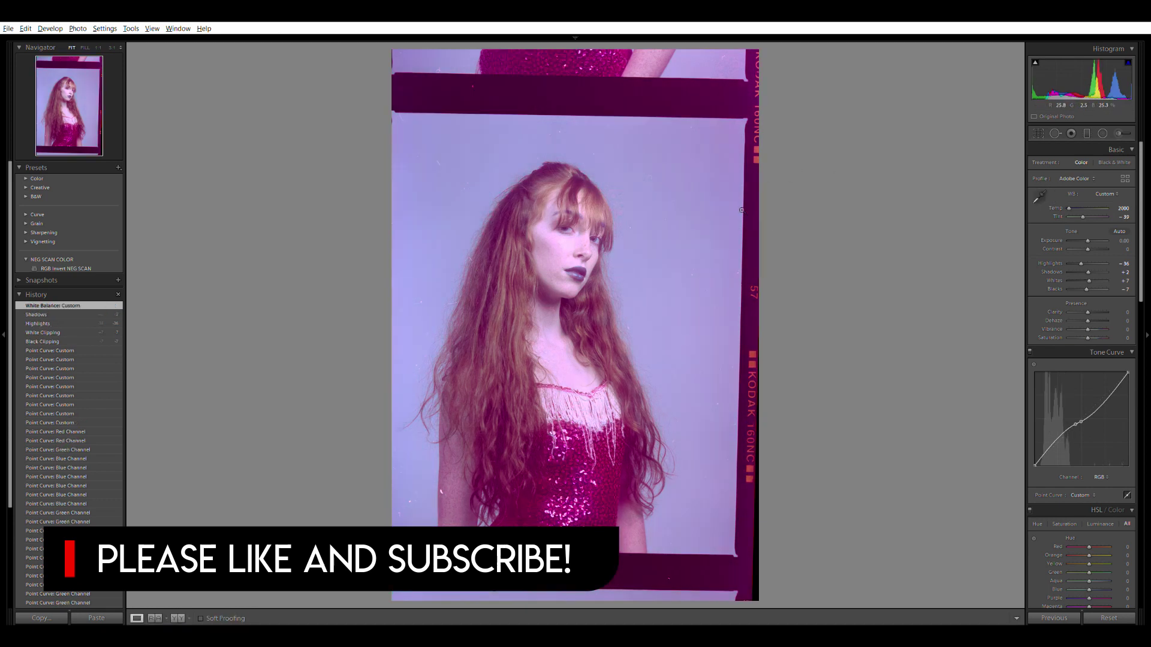
pyautogui.hotkey('ctrl', 'z')
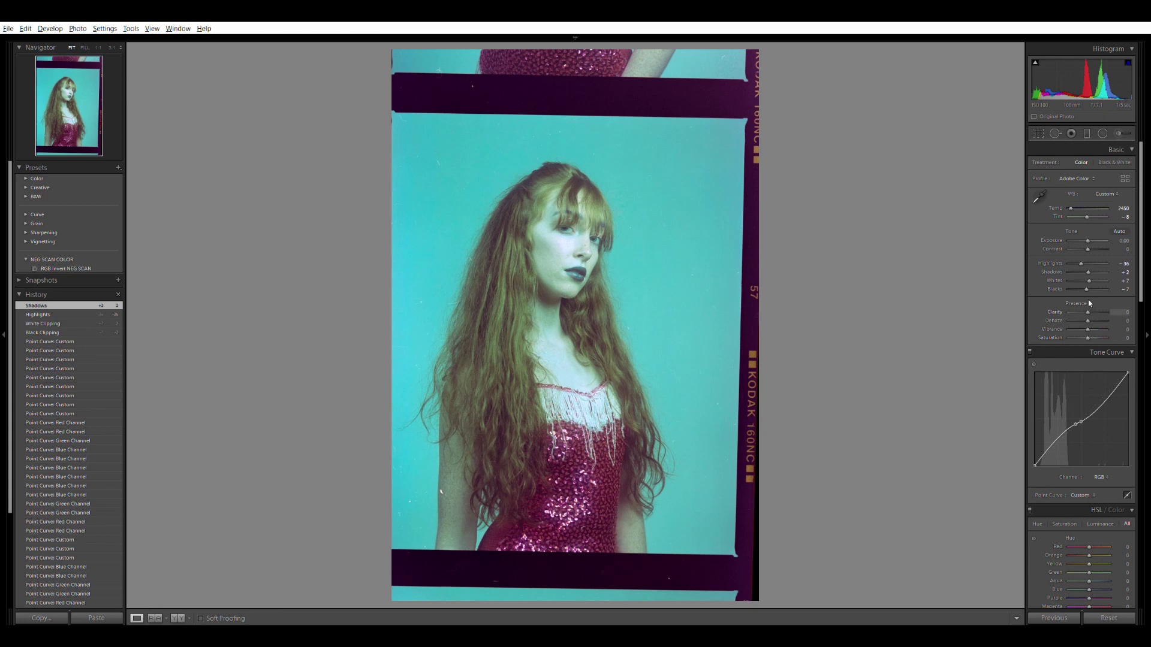
# - Settle Clarity on the portrait at +10
pyautogui.moveTo(1089, 303); pyautogui.dragTo(1091, 306)
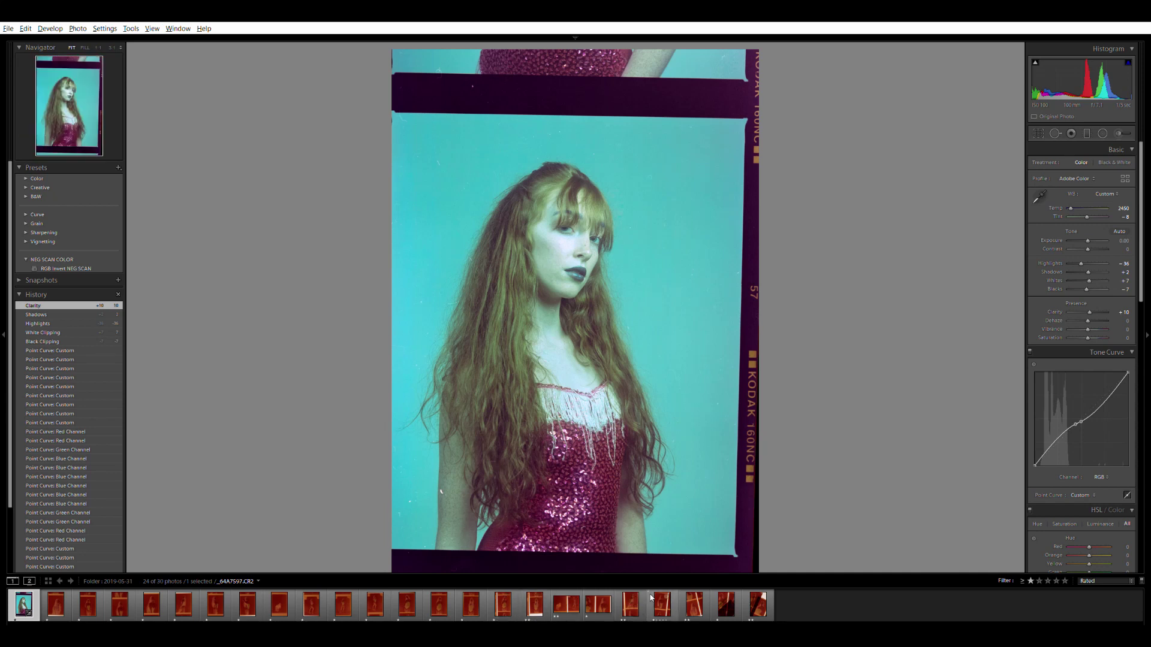
# - Open the next negative, white-balance on its film border, and apply the RGB Invert NEG SCAN preset
pyautogui.click(693, 599)
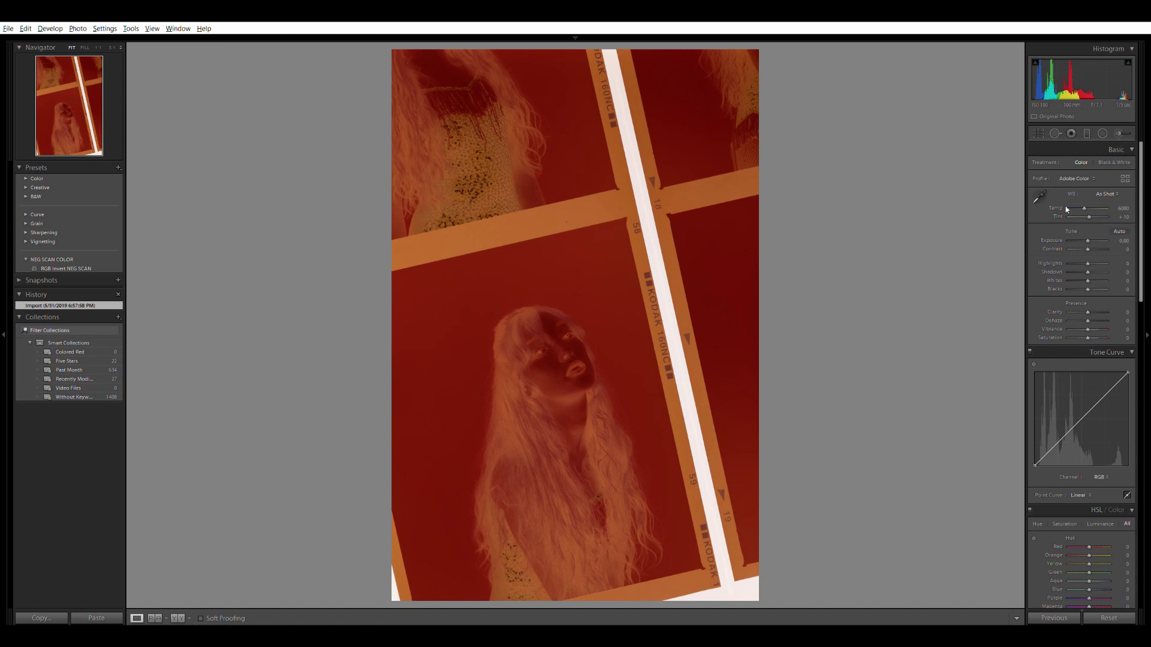
pyautogui.click(1039, 196)
pyautogui.click(623, 191)
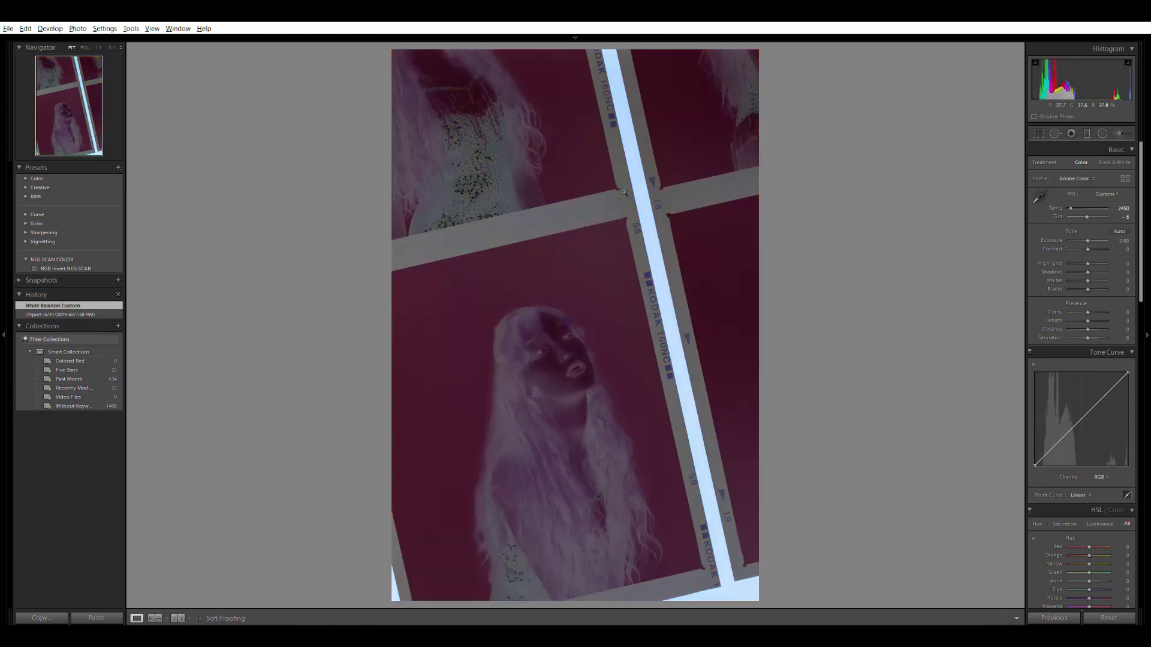
pyautogui.click(84, 268)
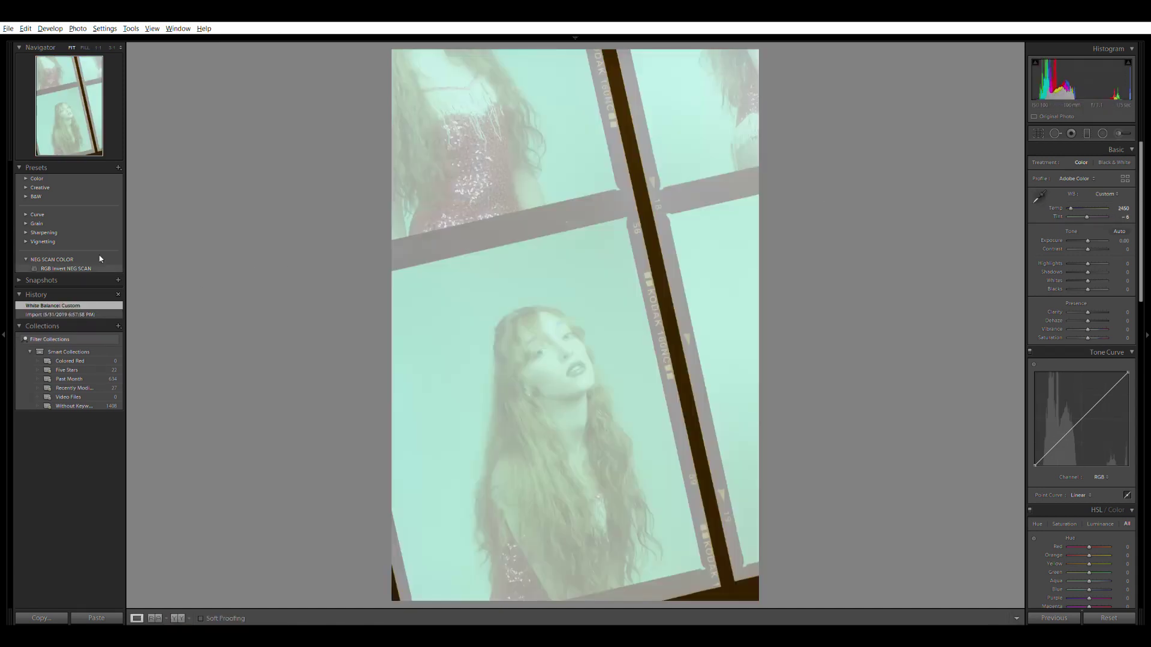
pyautogui.click(1100, 477)
pyautogui.click(1101, 486)
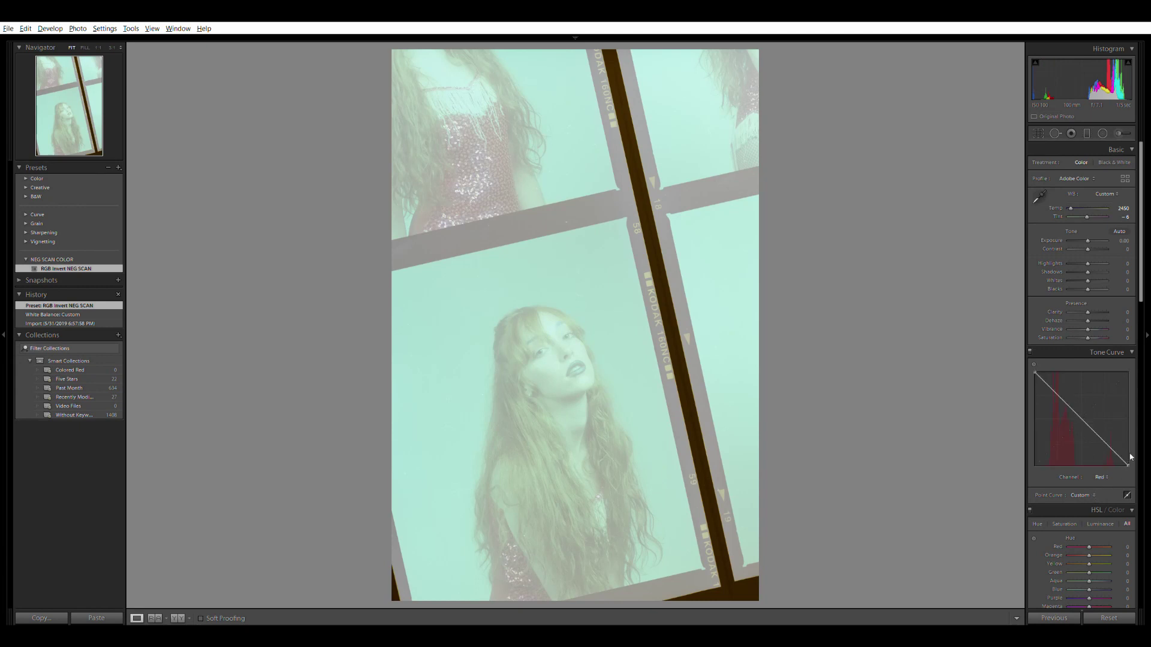
# - Pull the Red and Green curve endpoints in to the scan's histogram edges
pyautogui.moveTo(1129, 459); pyautogui.dragTo(1081, 469)
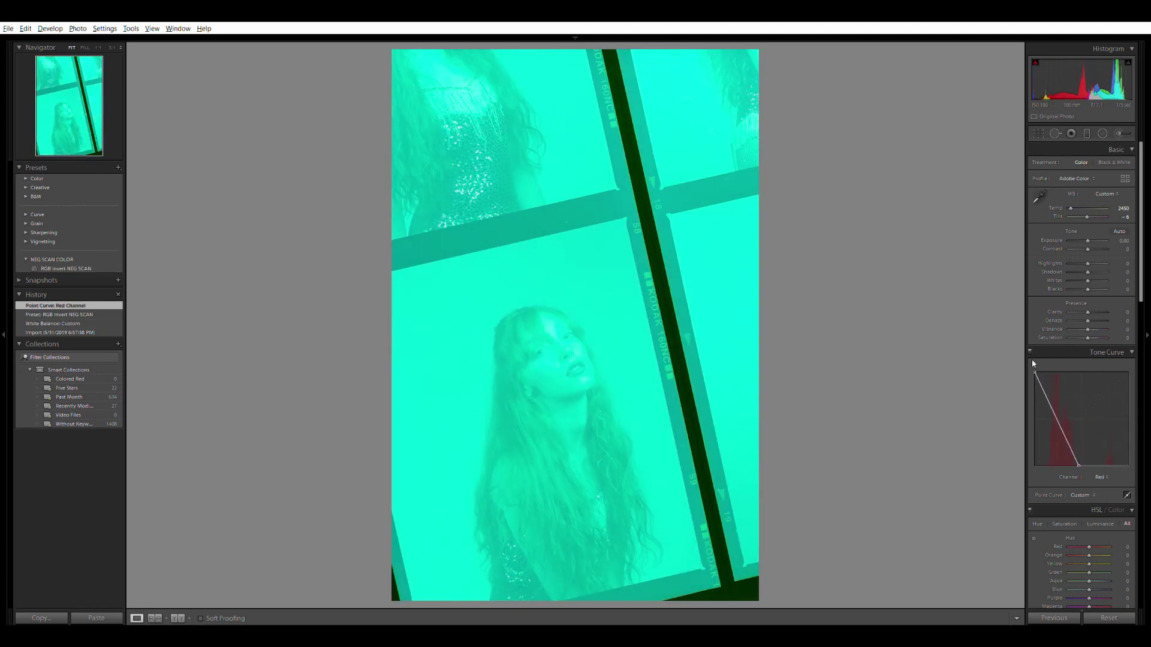
pyautogui.moveTo(1036, 364); pyautogui.dragTo(1047, 364)
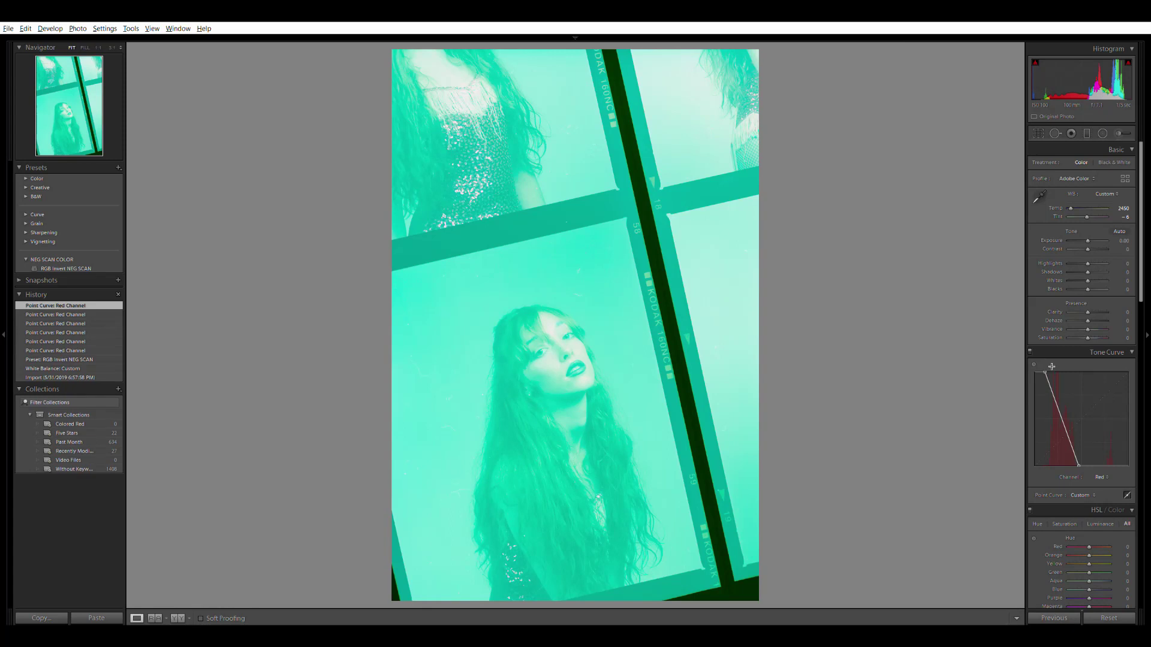
pyautogui.click(1099, 477)
pyautogui.click(1099, 487)
pyautogui.moveTo(1130, 459); pyautogui.dragTo(1079, 464)
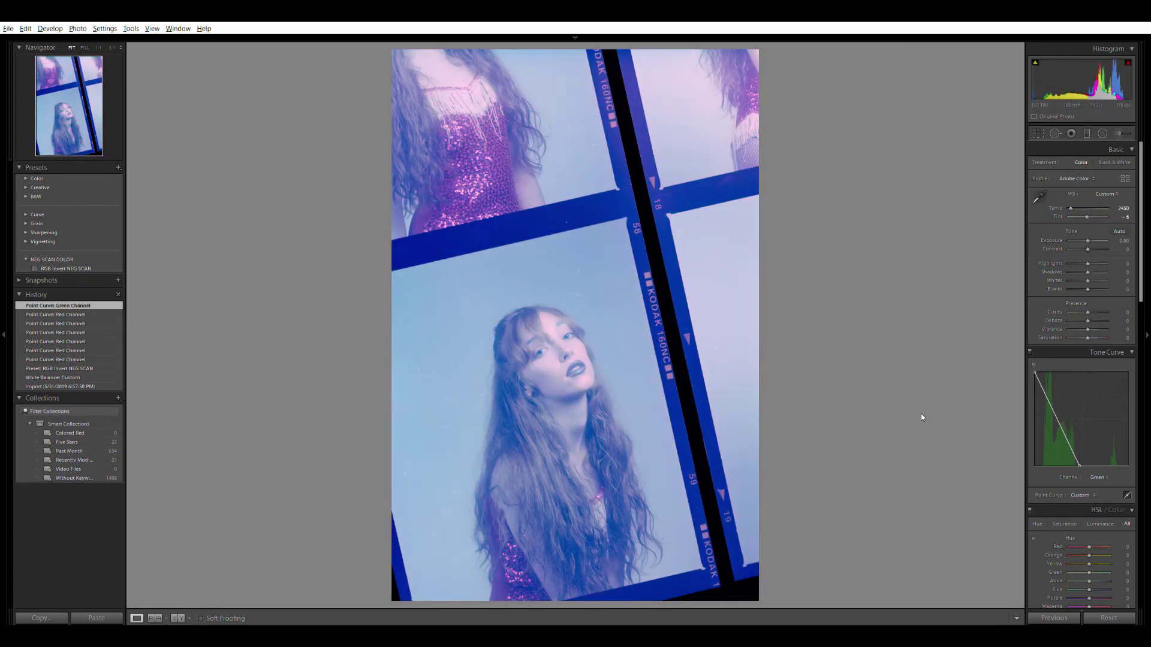
pyautogui.moveTo(1033, 363); pyautogui.dragTo(1042, 352)
# - Trim the Blue curve endpoints to the data and bend its midtones
pyautogui.click(1099, 477)
pyautogui.click(1098, 487)
pyautogui.moveTo(1130, 458); pyautogui.dragTo(1078, 465)
pyautogui.moveTo(1037, 365); pyautogui.dragTo(1043, 359)
pyautogui.moveTo(1061, 419)
pyautogui.mouseDown()
pyautogui.moveTo(1056, 409)
pyautogui.moveTo(1076, 413)
pyautogui.mouseUp()
pyautogui.click(1081, 498)
# - Revisit the Red curve, then add midtone contrast on the RGB curve
pyautogui.click(1099, 478)
pyautogui.click(1082, 488)
pyautogui.click(1099, 477)
pyautogui.click(1086, 480)
pyautogui.moveTo(1086, 203); pyautogui.dragTo(1088, 208)
# - Resample white balance on the film border and compare against the original negative
pyautogui.press('w')
pyautogui.click(620, 225)
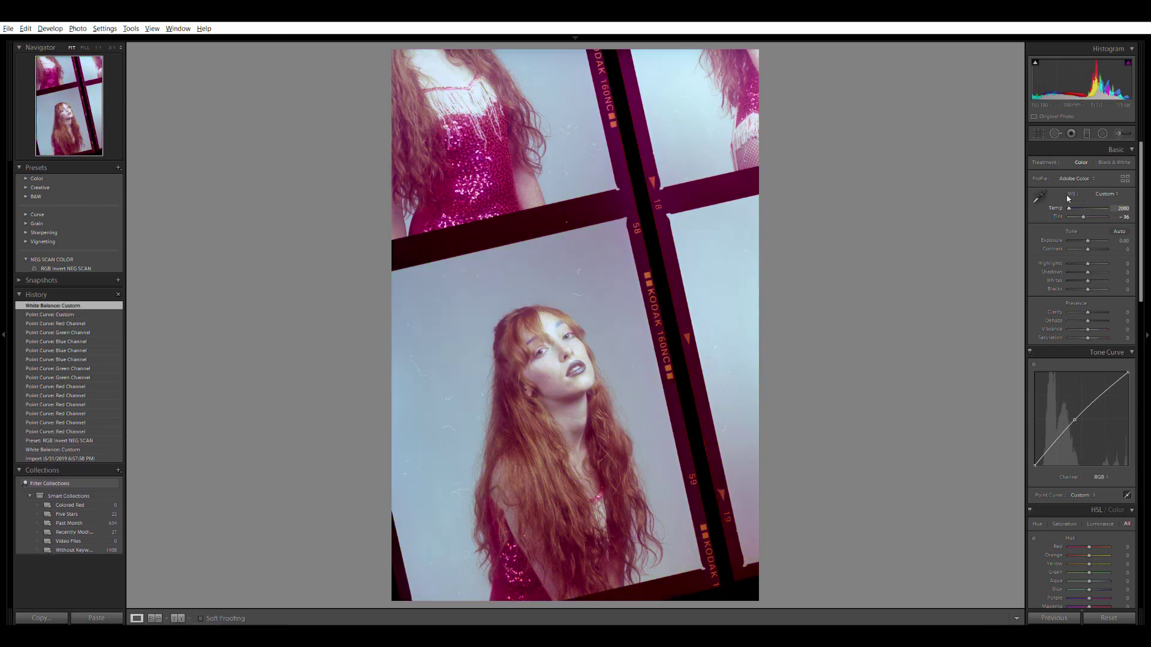
pyautogui.hotkey('ctrl', 'z')
pyautogui.hotkey('ctrl', 'y')
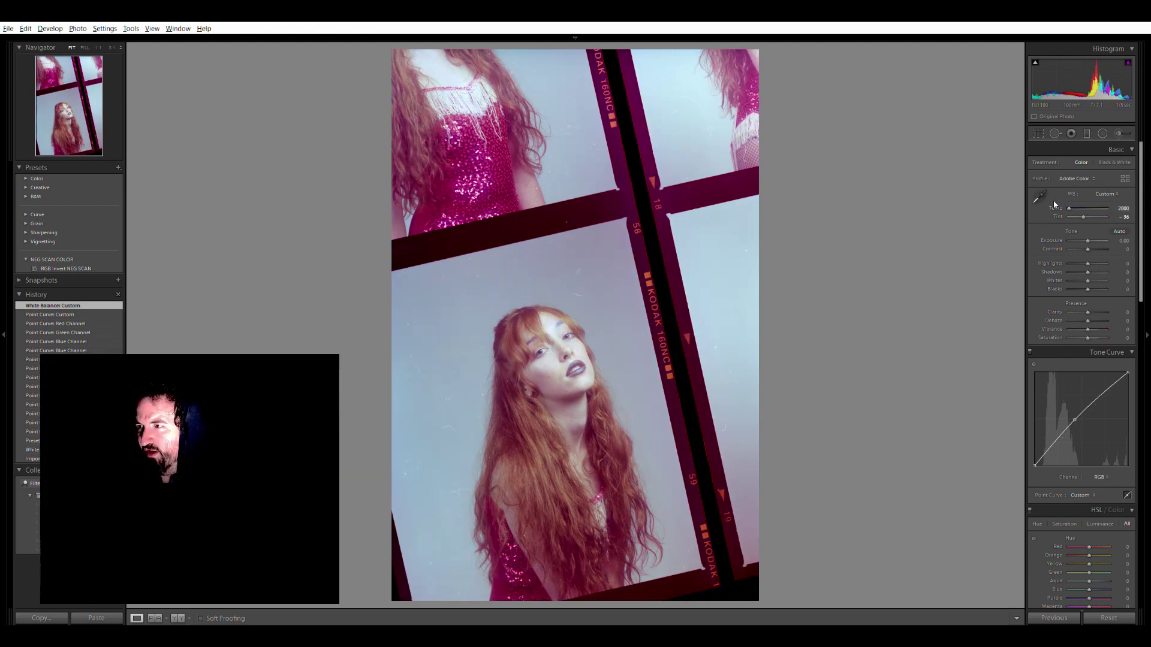
pyautogui.press('\\')
pyautogui.press('\\')
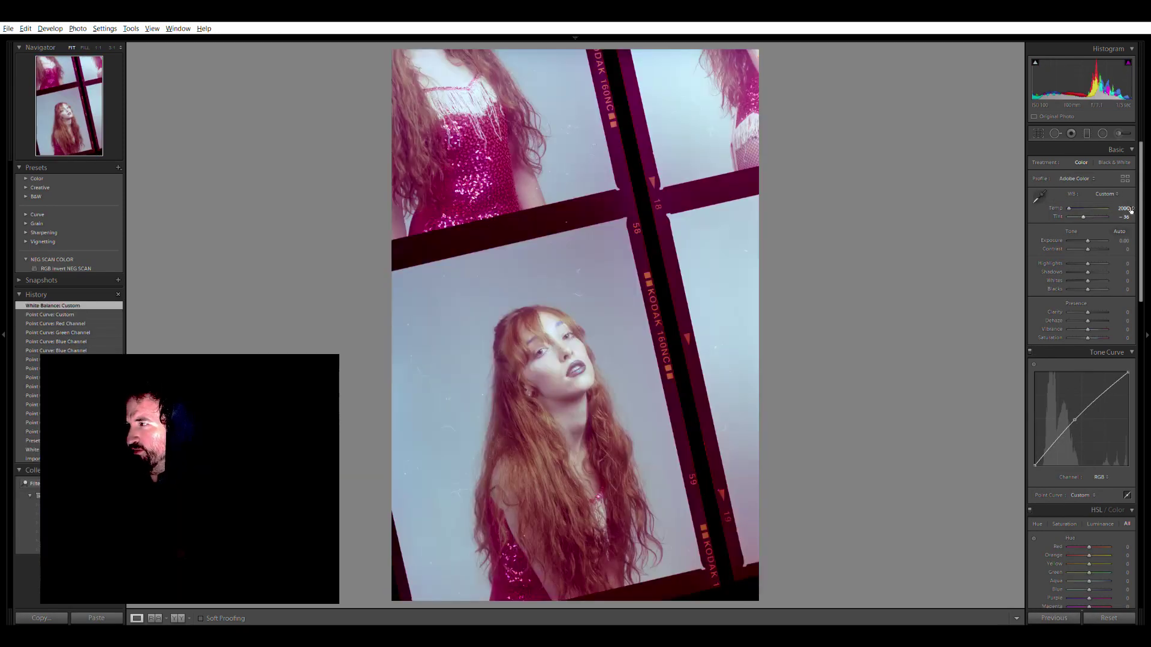
# - Set Temp to 2200 and Tint to -33 in the Basic panel
pyautogui.click(1125, 208)
pyautogui.press('Up')
pyautogui.press('Up')
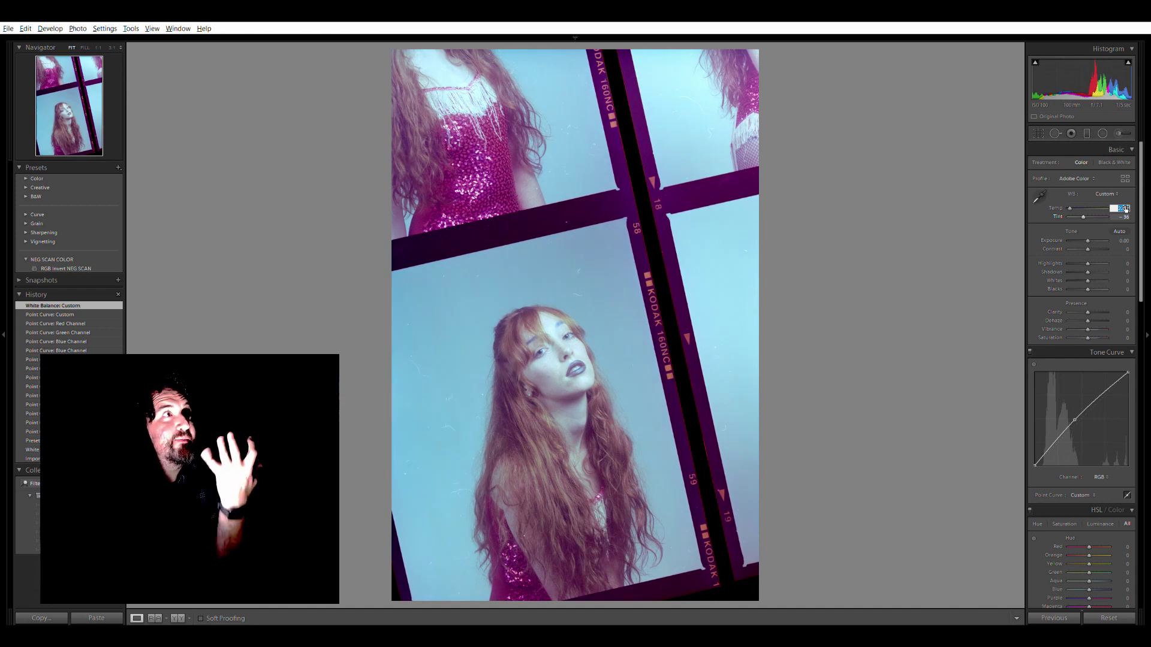
pyautogui.press('Tab')
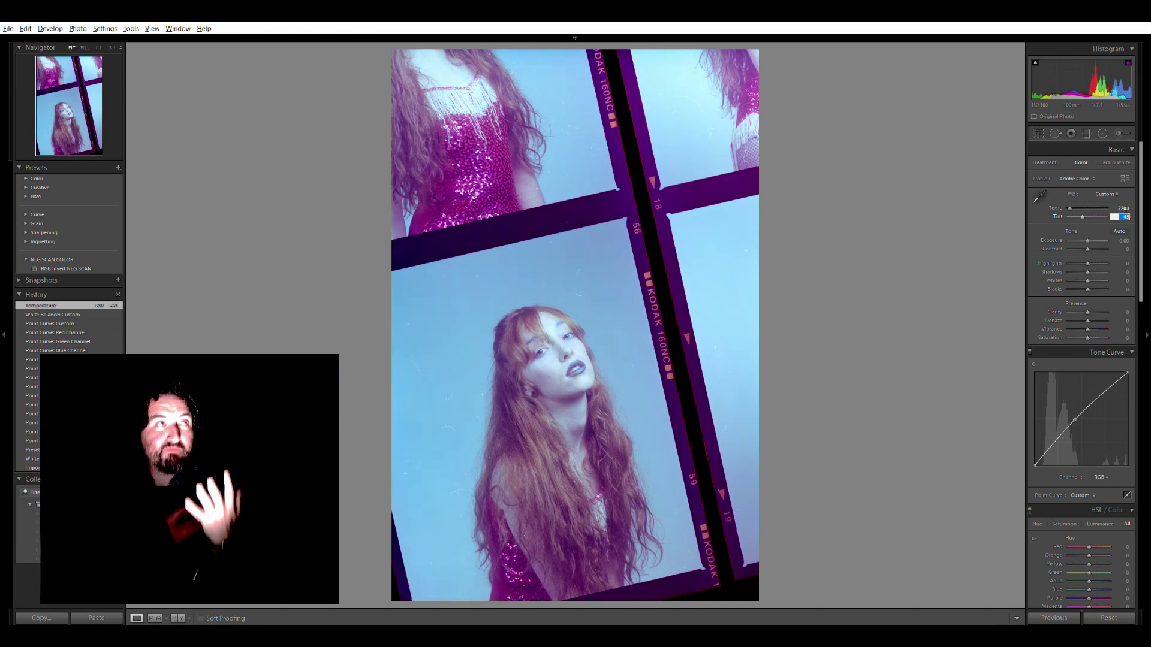
pyautogui.press('Up')
pyautogui.press('Up')
pyautogui.press('Up')
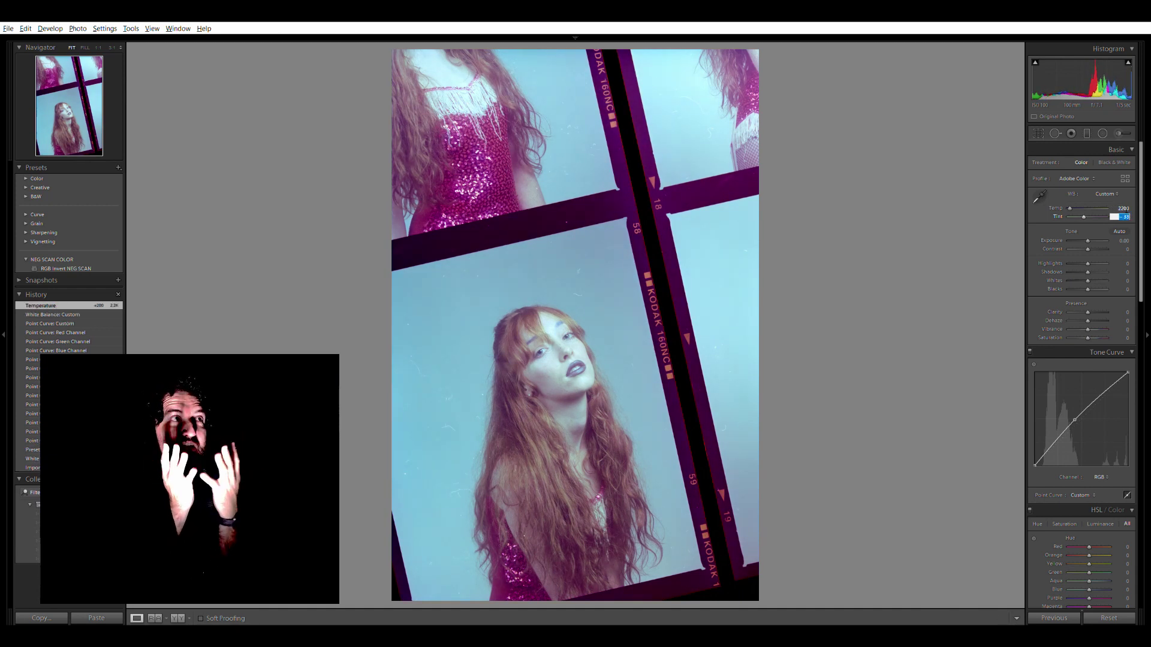
pyautogui.press('Return')
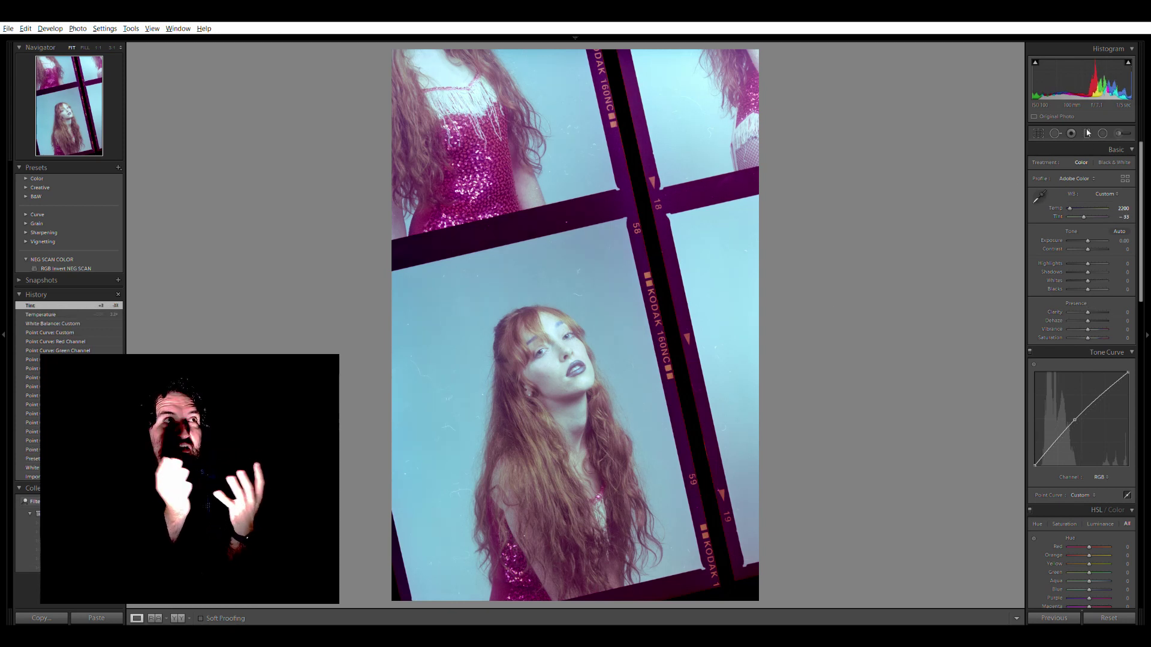
pyautogui.click(745, 155)
# - Zoom the scan in Photoshop to 300% and pan to the model's nose and lips
pyautogui.click(744, 155)
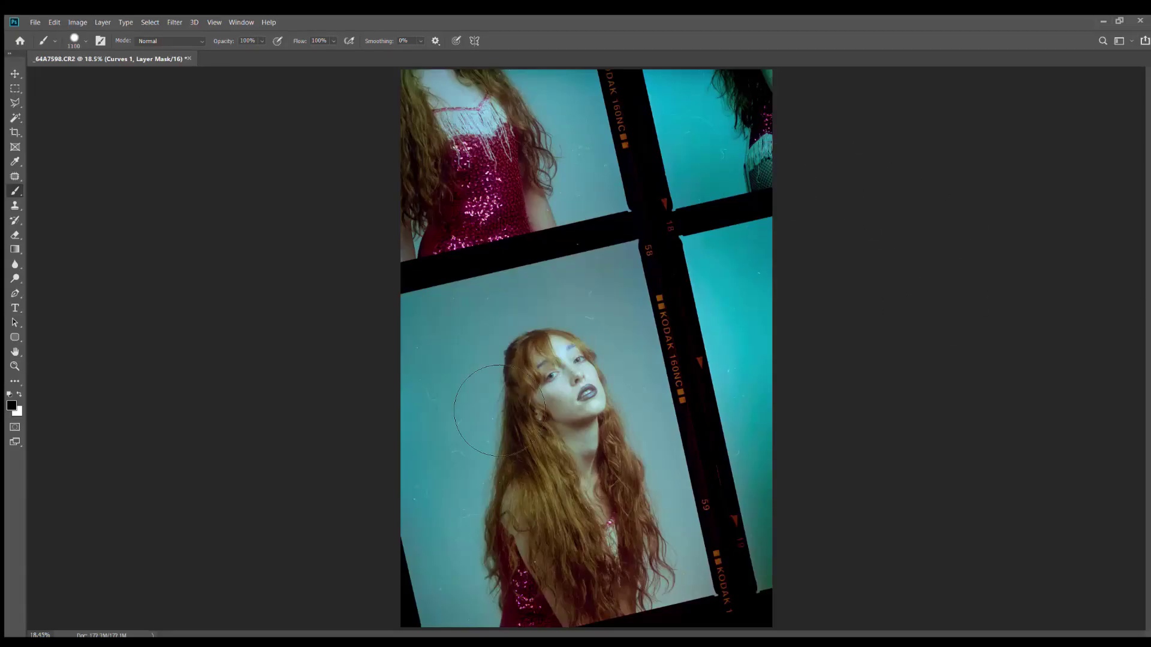
pyautogui.hotkey('ctrl', '+')
pyautogui.hotkey('ctrl', '+')
pyautogui.hotkey('ctrl', '+')
pyautogui.hotkey('ctrl', '+')
pyautogui.hotkey('ctrl', '+')
pyautogui.hotkey('ctrl', '+')
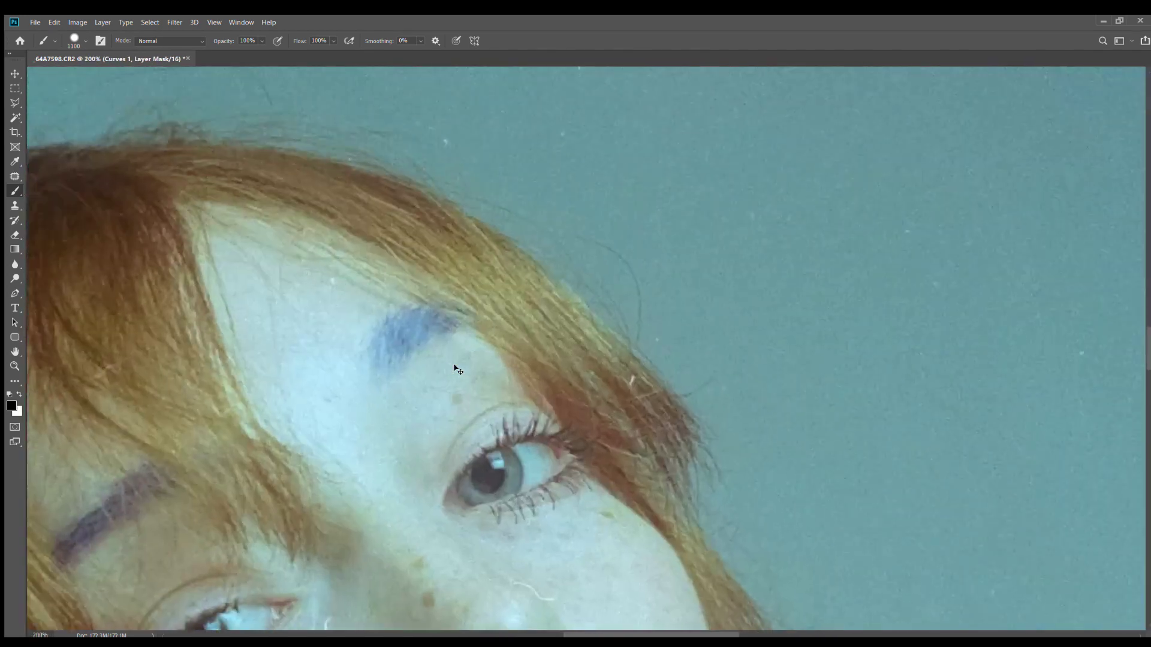
pyautogui.hotkey('ctrl', '+')
pyautogui.moveTo(485, 368); pyautogui.dragTo(517, 143)
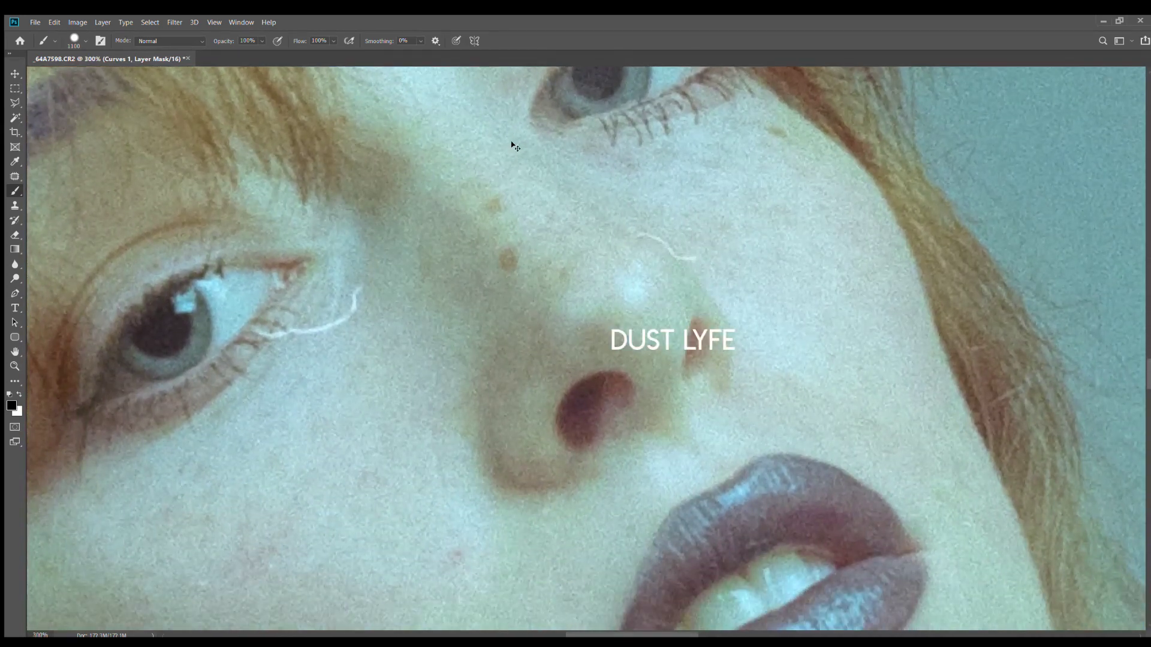
pyautogui.scroll(-4, 514, 145)
pyautogui.scroll(3, 514, 146)
pyautogui.scroll(-3, 514, 146)
pyautogui.scroll(3, 514, 145)
# - On the Background layer, patch out the white hair strand under the eye and outline the scratch beside the nose
pyautogui.hotkey('alt', '[')
pyautogui.press('j')
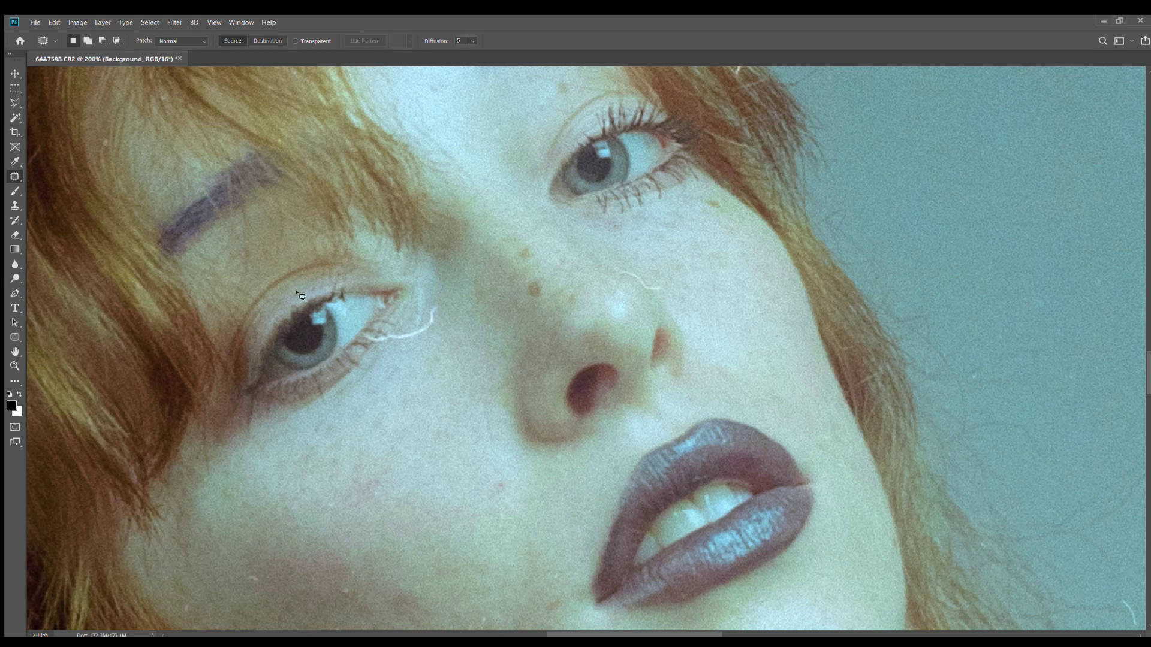
pyautogui.moveTo(434, 330)
pyautogui.mouseDown()
pyautogui.moveTo(398, 347)
pyautogui.moveTo(393, 335)
pyautogui.moveTo(440, 299)
pyautogui.moveTo(436, 360)
pyautogui.moveTo(364, 341)
pyautogui.moveTo(376, 334)
pyautogui.moveTo(394, 338)
pyautogui.moveTo(372, 354)
pyautogui.mouseUp()
pyautogui.hotkey('ctrl', 'd')
pyautogui.hotkey('ctrl', 'd')
pyautogui.moveTo(663, 291)
pyautogui.mouseDown()
pyautogui.moveTo(617, 273)
pyautogui.moveTo(659, 279)
pyautogui.moveTo(651, 271)
pyautogui.mouseUp()
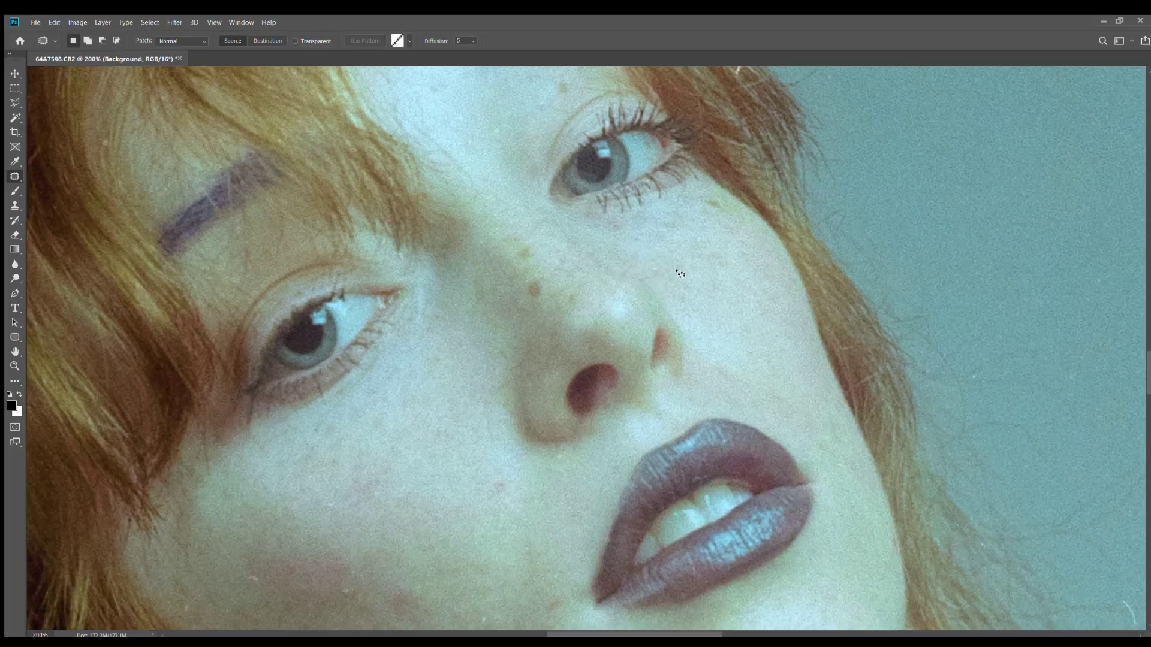